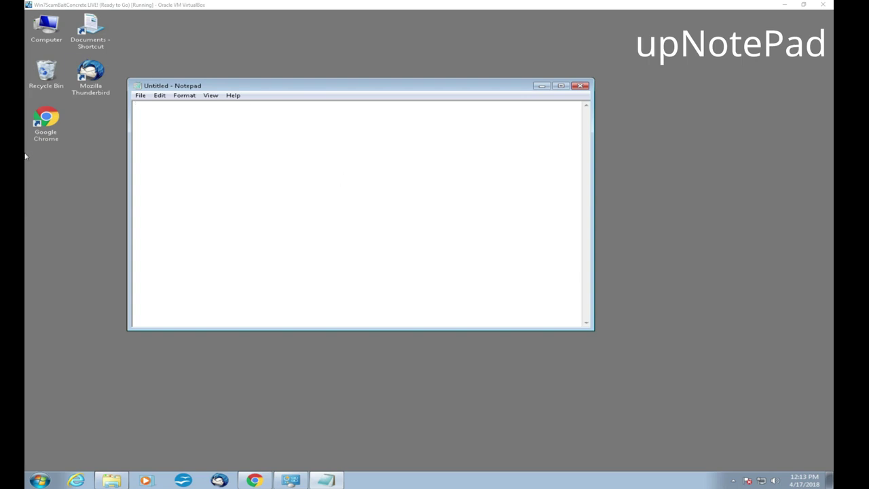
click(143, 96)
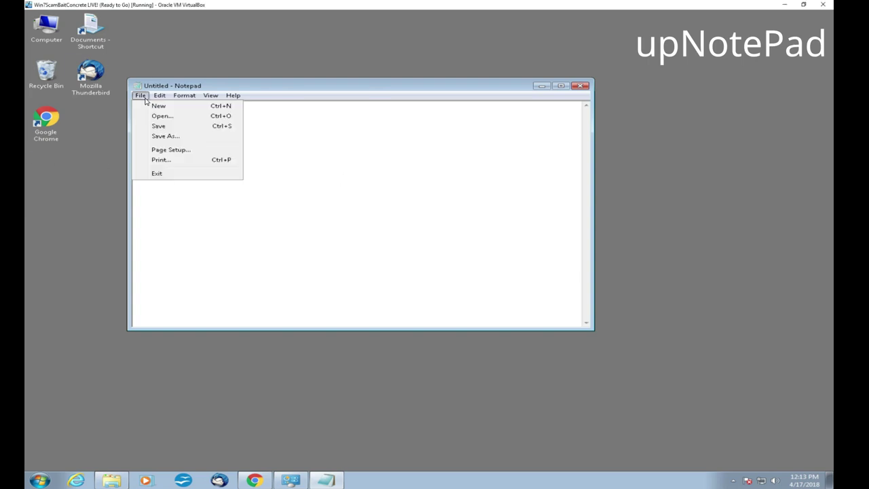
click(161, 99)
click(184, 96)
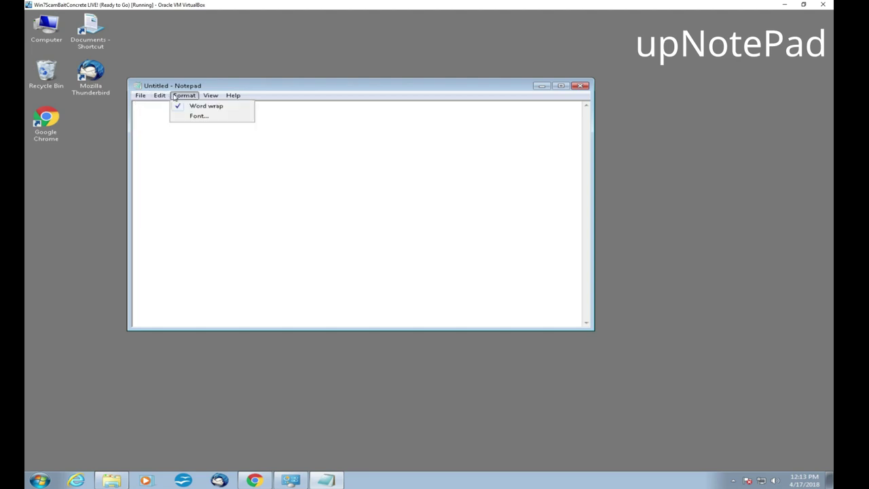
click(159, 96)
Step: Create a new empty document, then call up the file-opening dialog and dismiss it without choosing a file
click(139, 95)
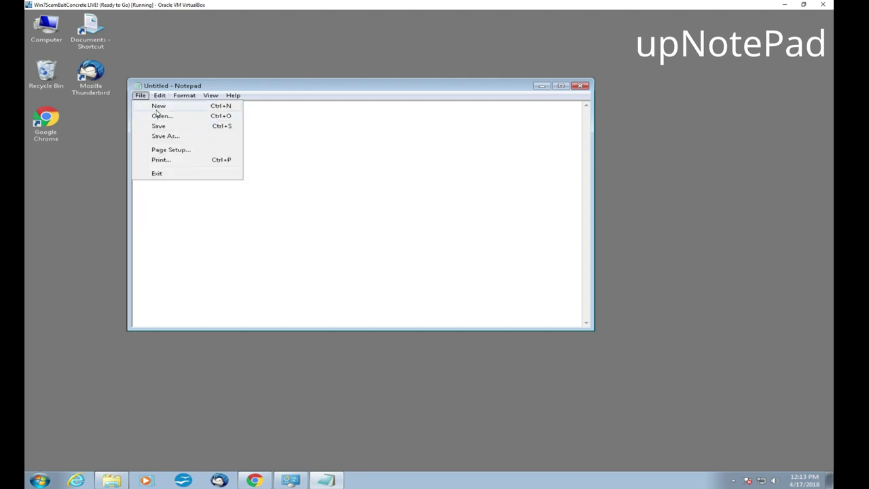
click(169, 105)
click(140, 97)
click(151, 116)
click(478, 301)
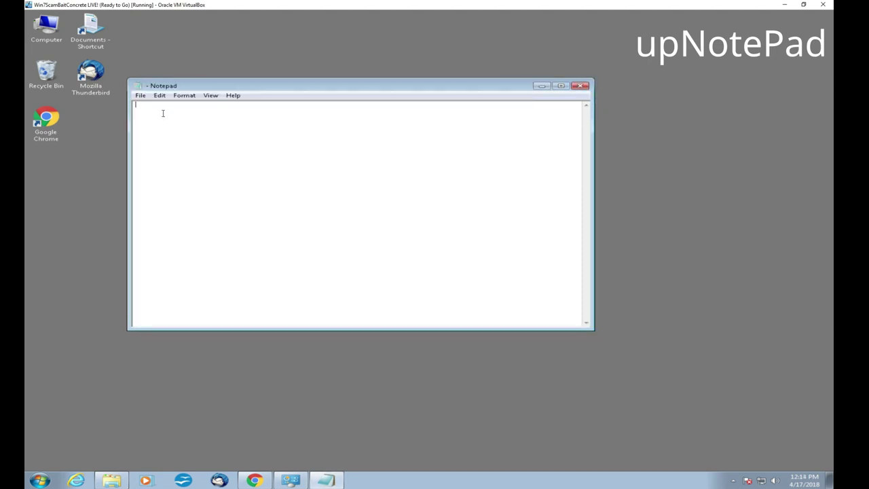
Step: Set the document font to Calibri at size 11
click(184, 96)
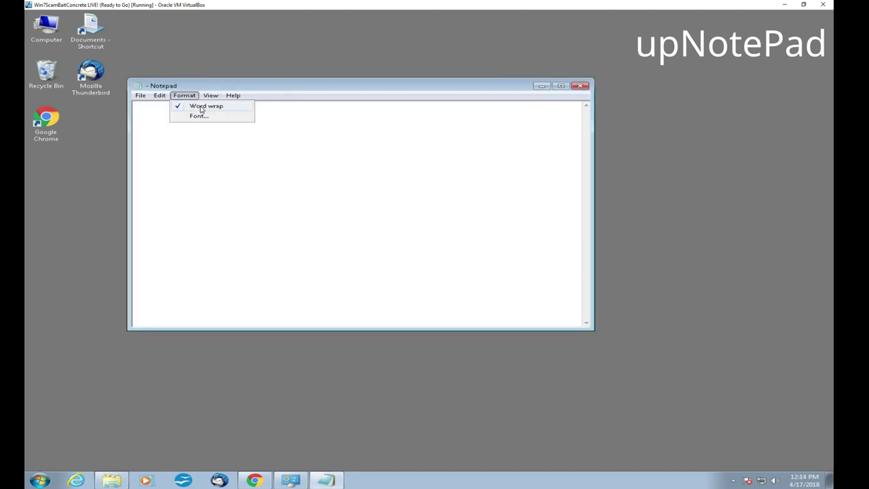
click(213, 117)
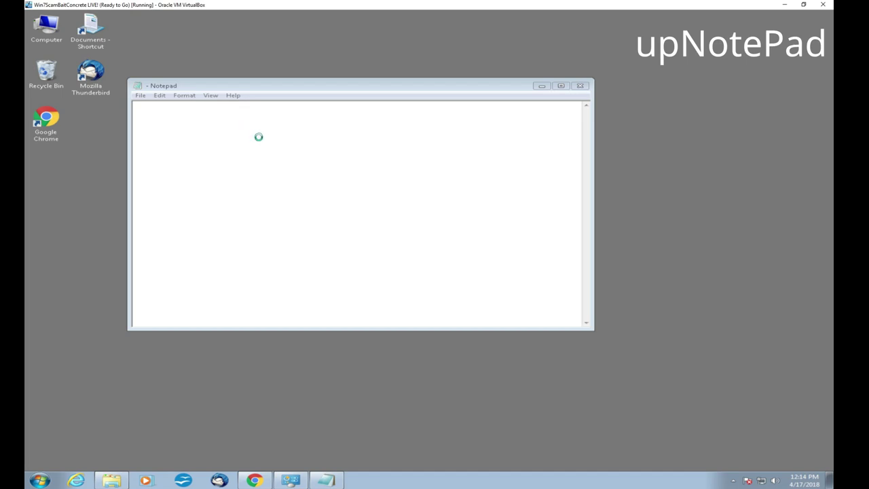
click(183, 181)
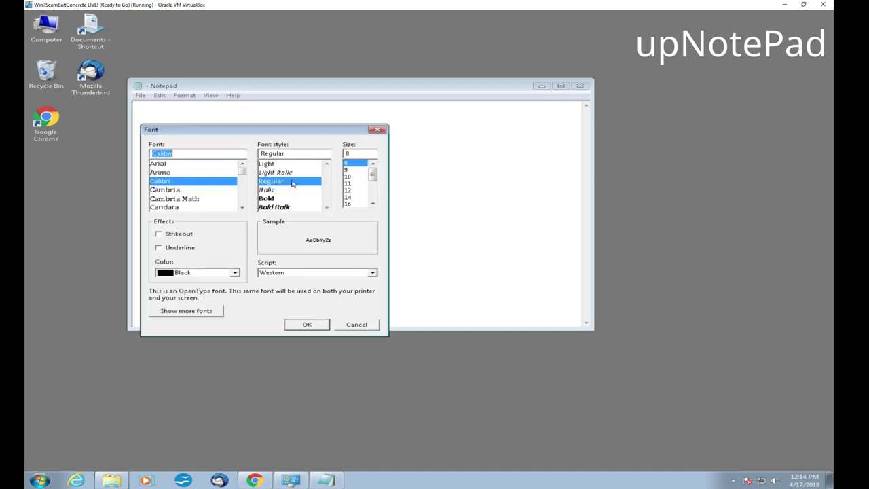
click(347, 184)
click(307, 325)
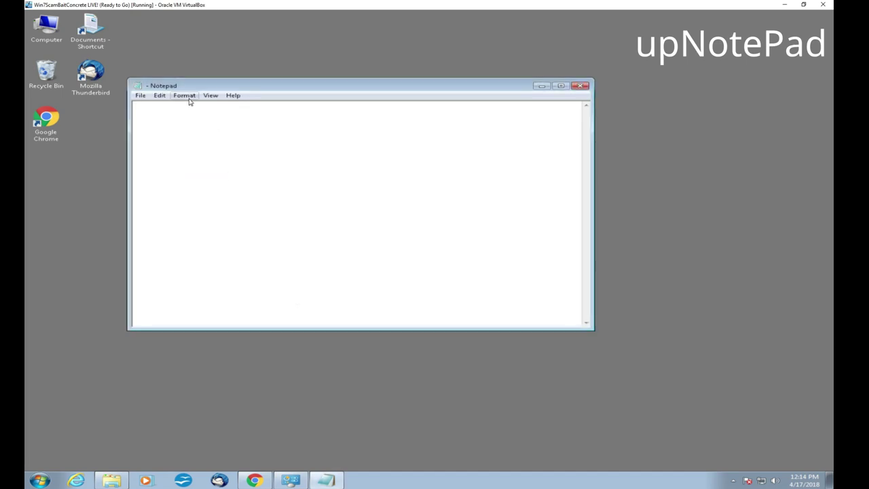
Step: Open the hidden upNotePad settings window and move it partly clear of the document
click(184, 95)
click(158, 97)
key(ctrl+alt+s)
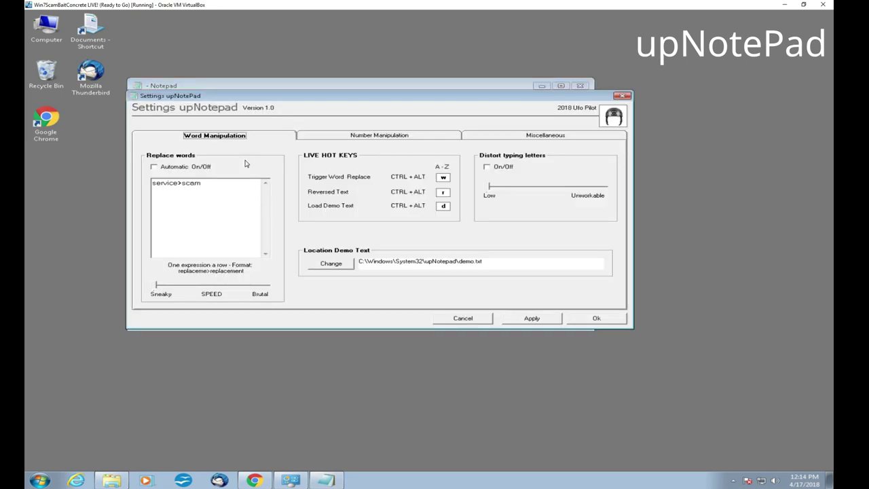
drag(362, 101, 492, 114)
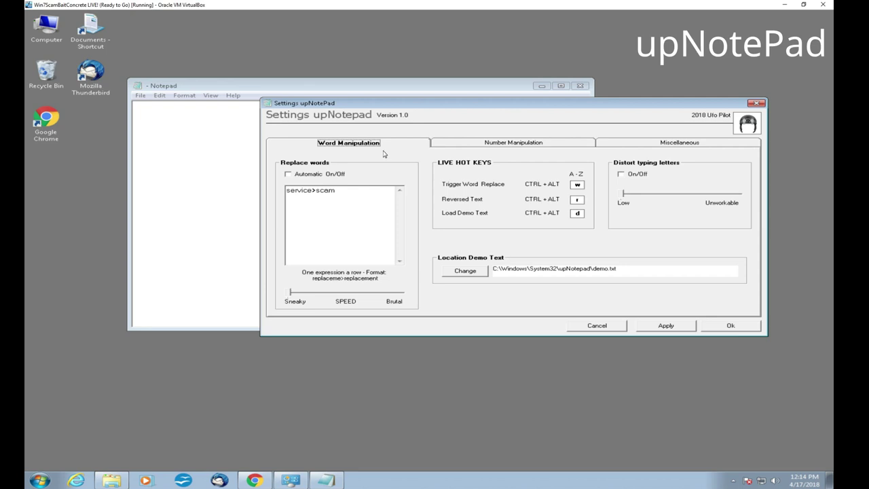
Step: Turn on automatic word replacement and add the rule virus>wirus below the service>scam rule
click(313, 175)
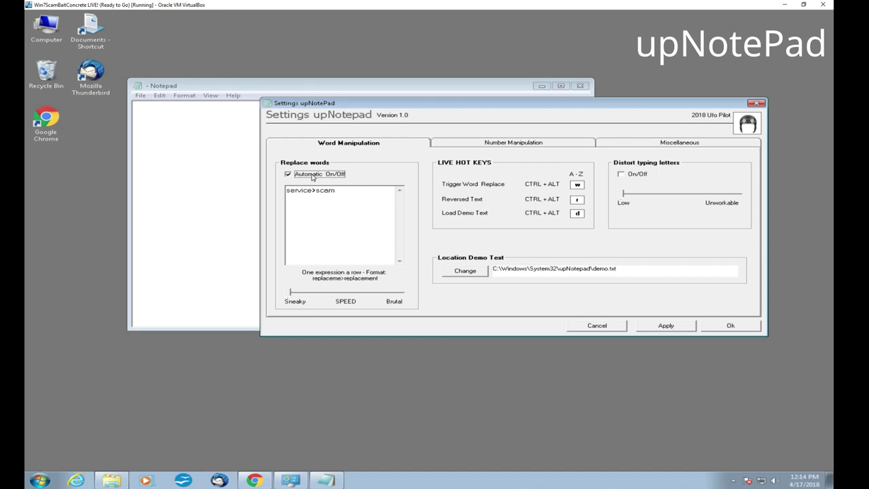
click(355, 195)
drag(286, 191, 330, 191)
click(355, 193)
key(Return)
text(virus>)
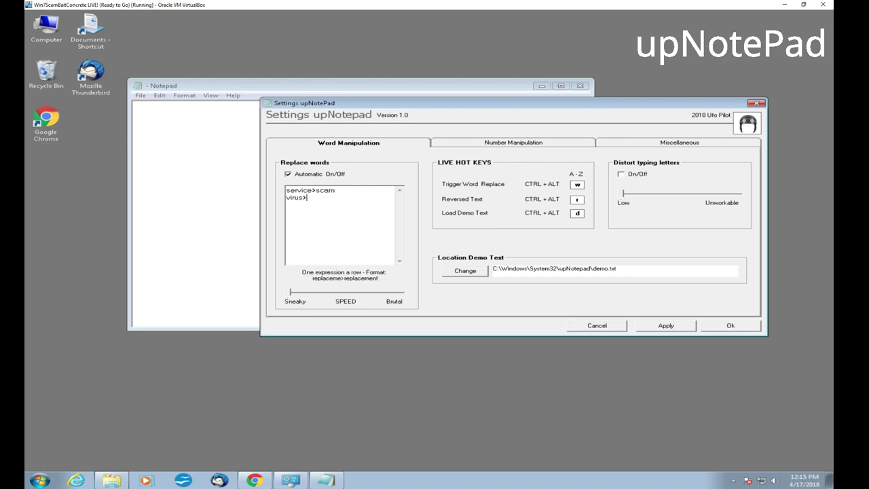
text(wirus)
Step: Add the word replacement rules year>month and life time>one day, each on its own row
text(year)
text(>month)
text(life ti)
text(me> )
text(one day)
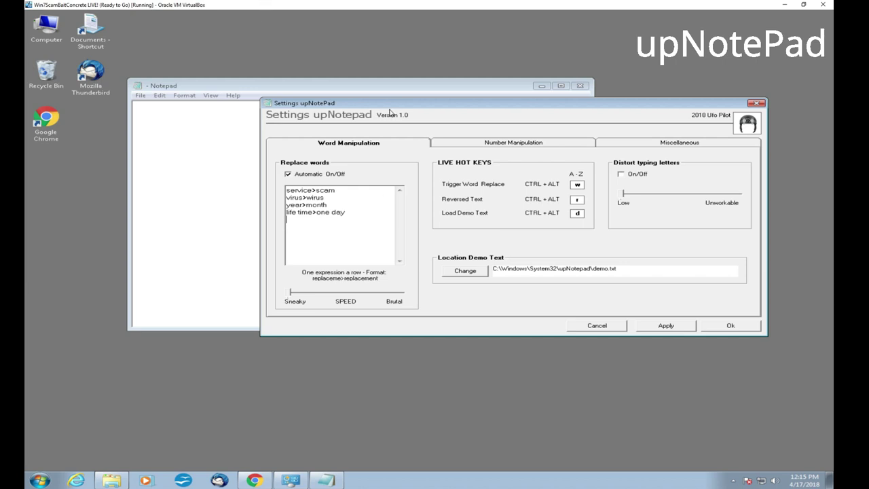
Step: Leave the replacement speed at Sneaky and arrange the settings window beside the Notepad window
drag(398, 104, 420, 79)
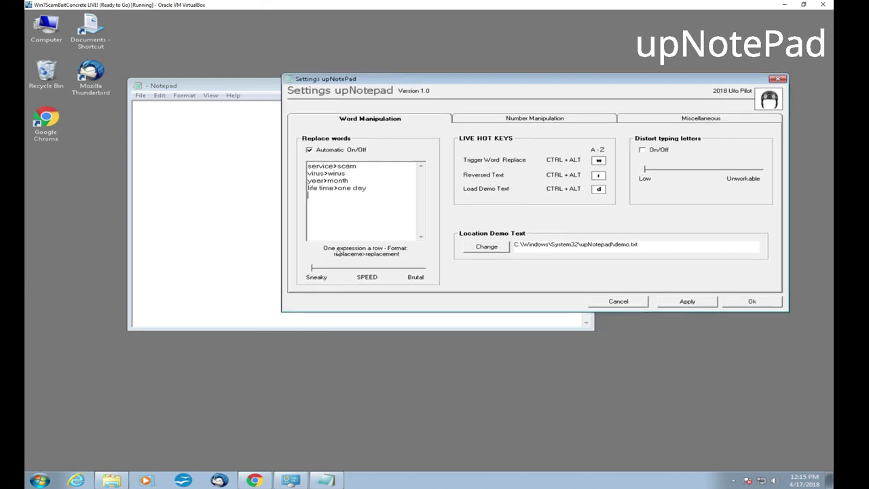
click(311, 269)
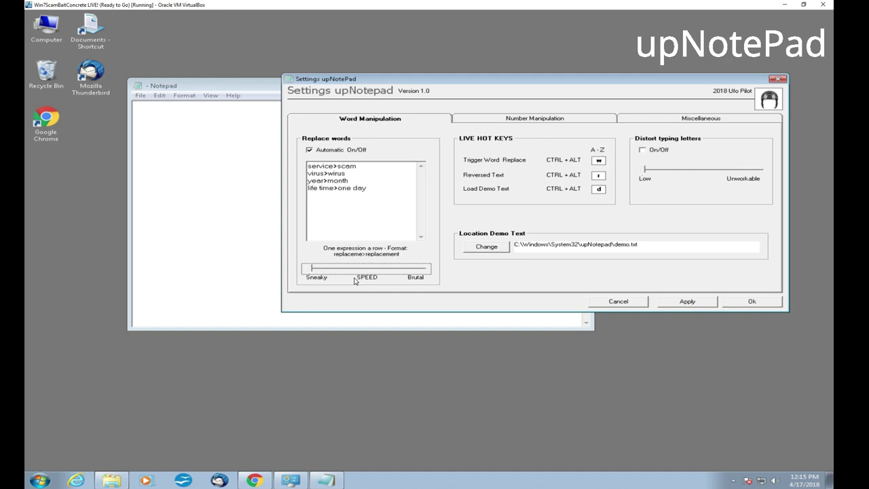
drag(417, 79, 599, 89)
drag(305, 89, 228, 80)
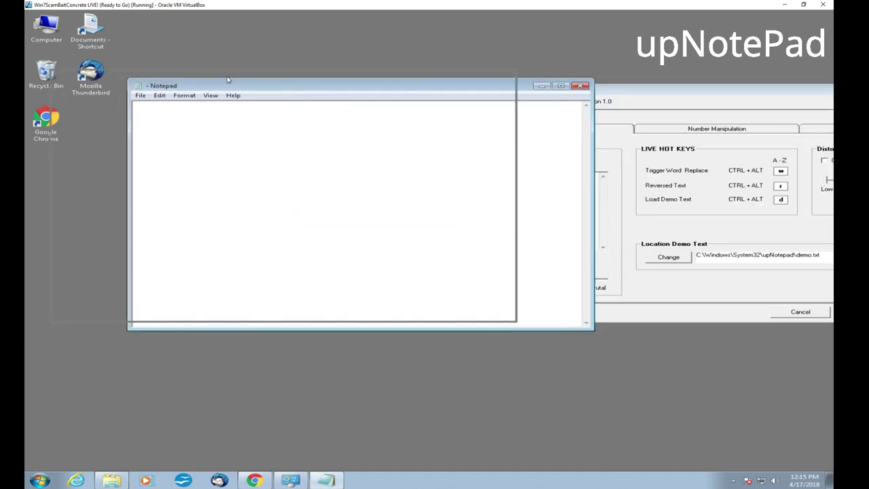
click(351, 84)
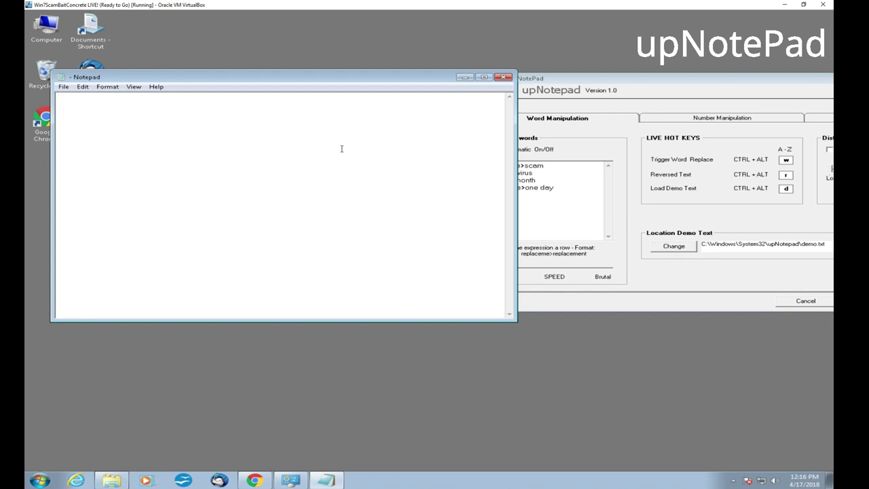
Step: Load the demo text into the document, make the Notepad window tall enough to show it all and move it up
key(ctrl+alt+d)
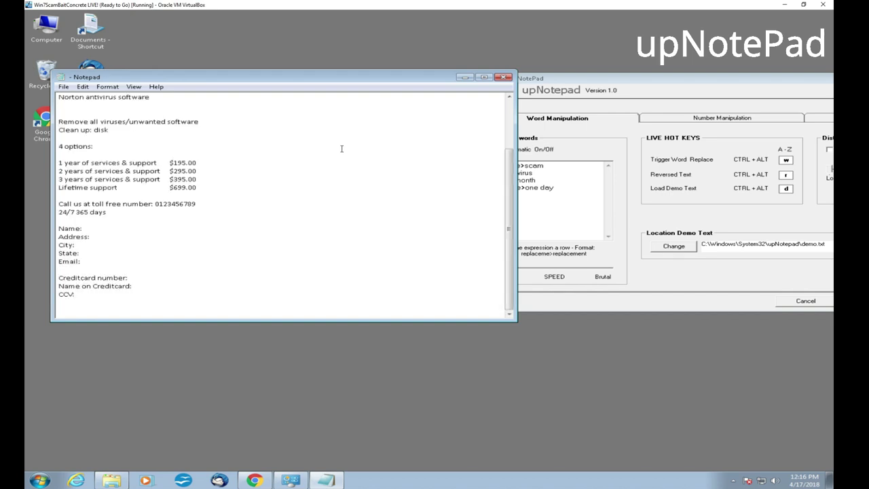
scroll(341, 149, up, 3)
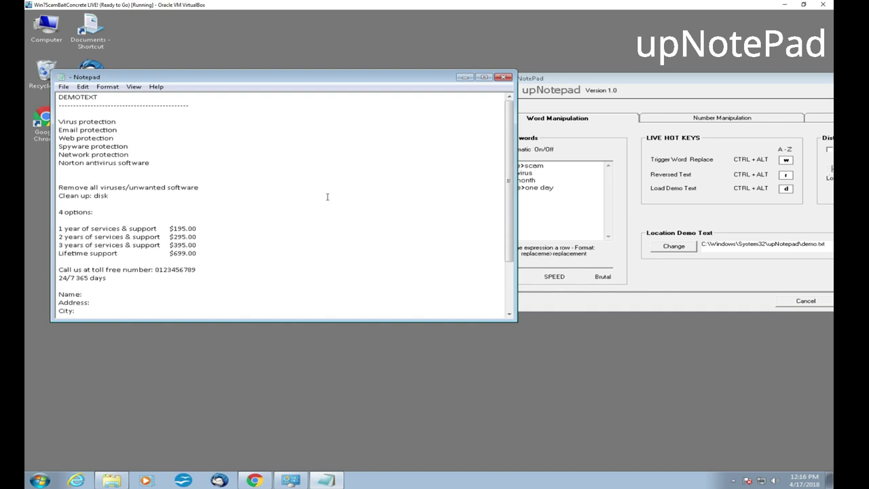
drag(329, 321, 328, 422)
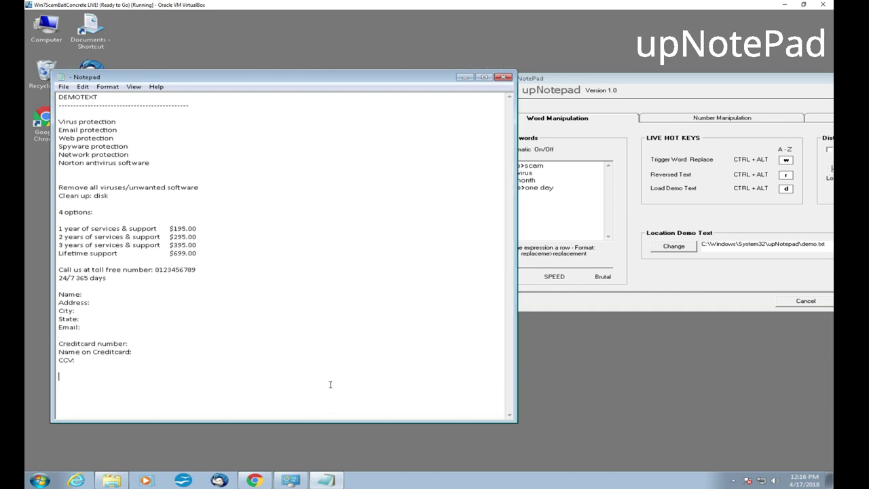
drag(331, 72, 312, 31)
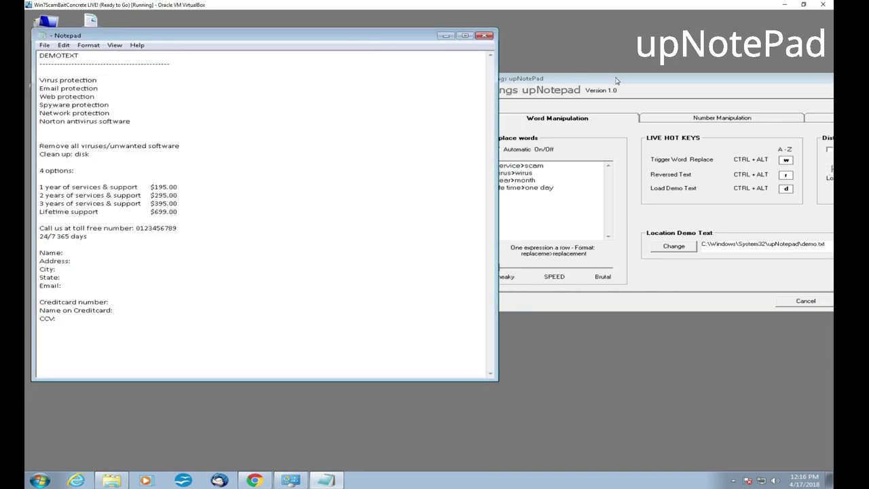
Step: Move the settings window up so the full rule list shows beside the text, and apply the settings
click(618, 79)
drag(612, 77, 469, 38)
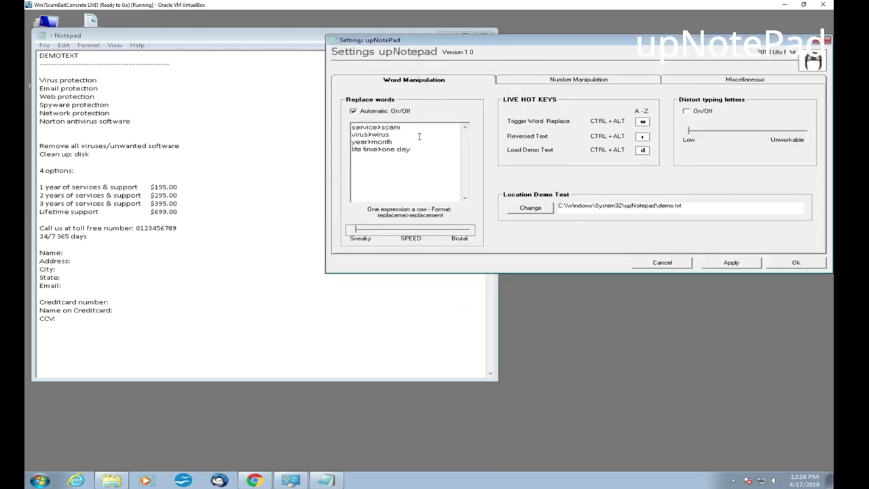
click(756, 265)
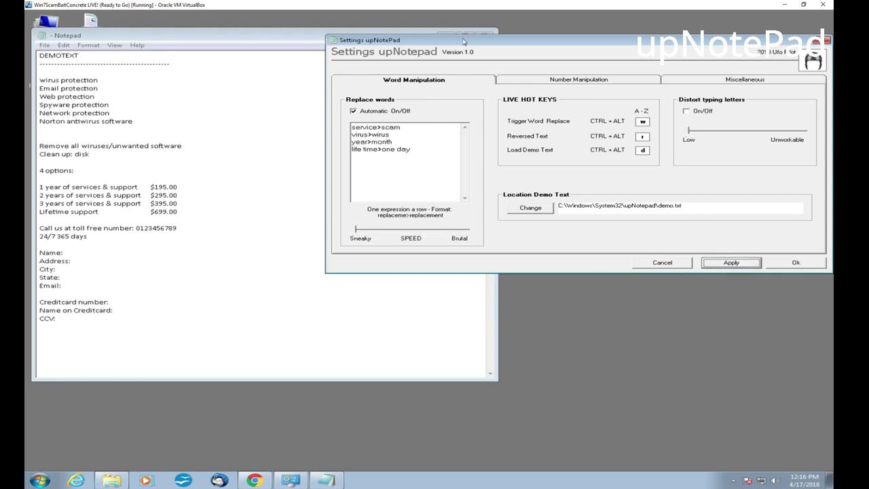
Step: Examine the replaced word at the start of the first protection line in the demo text
click(40, 80)
key(shift+Right)
key(shift+Right)
key(shift+Right)
key(shift+Right)
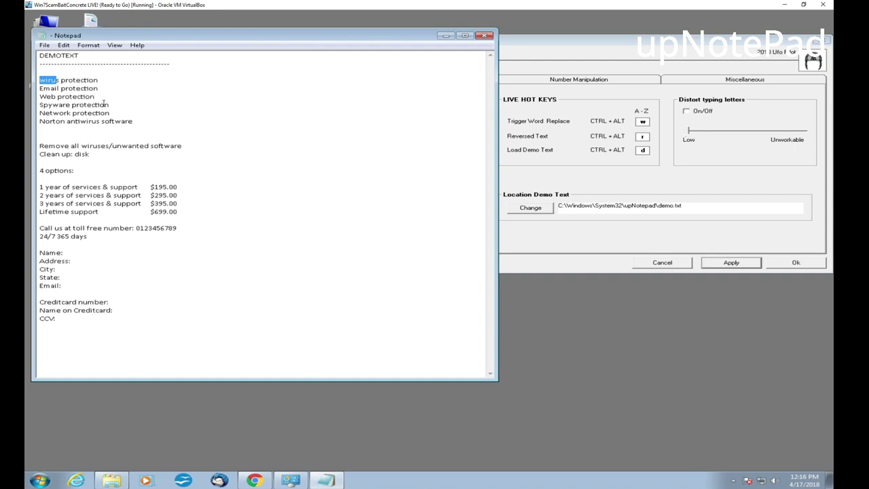
click(47, 82)
Step: Add the line "type typw type" below the CCV line at the end of the demo text
click(212, 315)
key(Return)
key(Return)
text(type typw type)
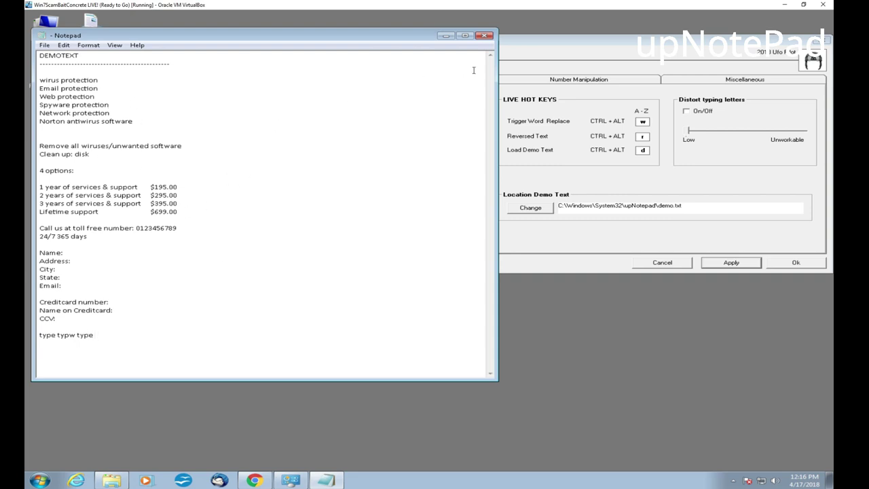
Step: Add the word replacement rule disk>floppy and keep the replacement speed at Sneaky
click(540, 58)
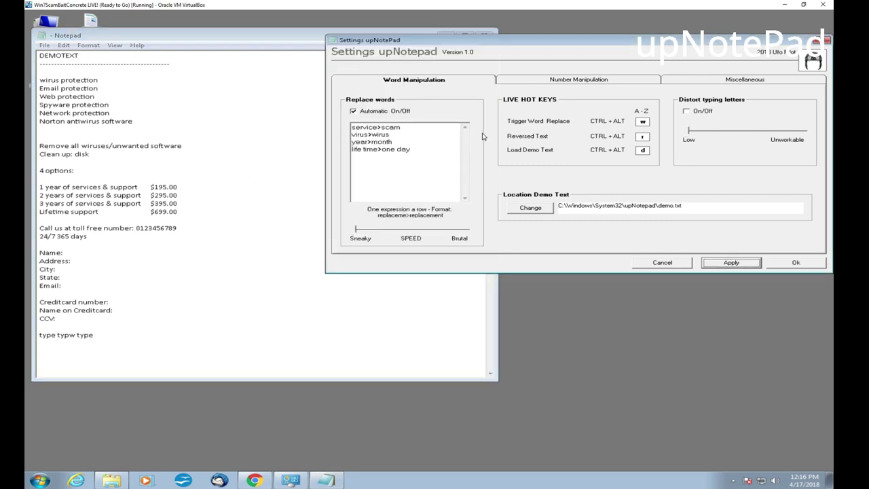
click(460, 164)
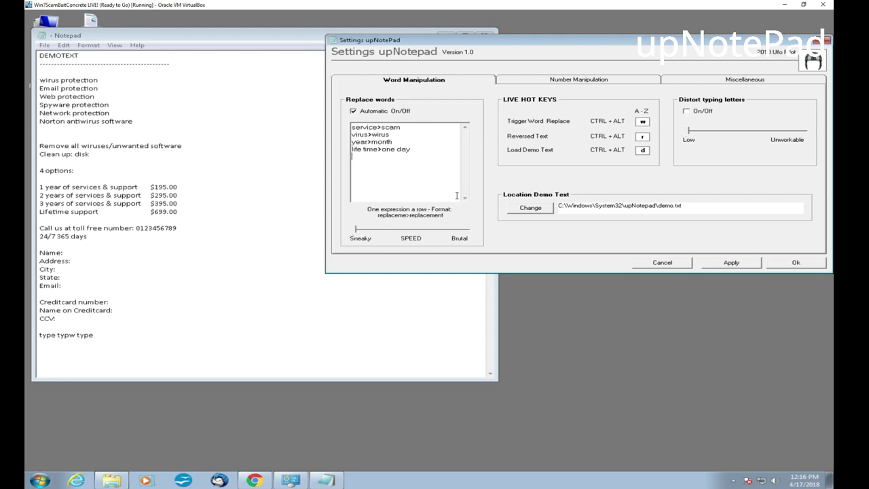
text(disk>floppy)
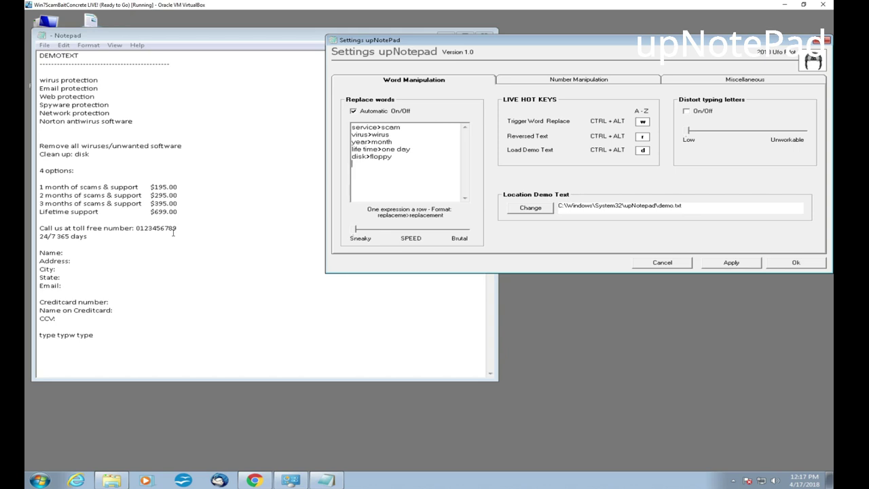
drag(355, 229, 317, 229)
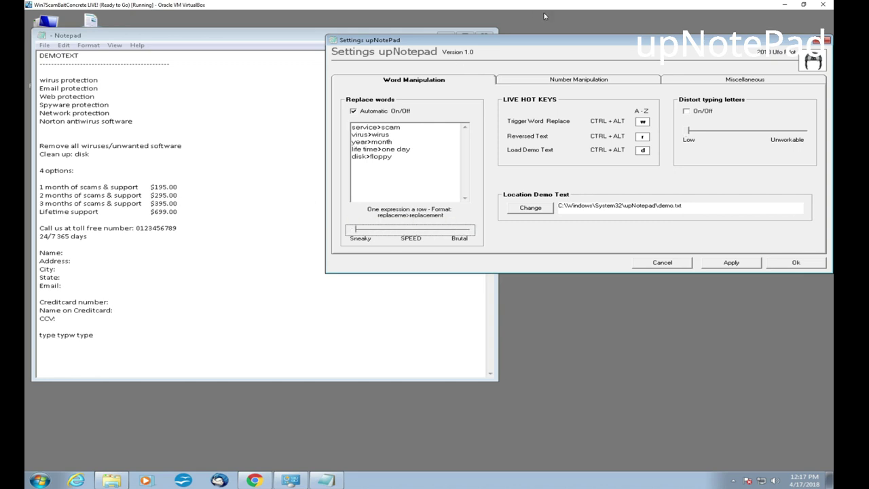
Step: Move the settings window aside, reload the demo text and manually trigger the word replacement on it
drag(534, 42, 469, 27)
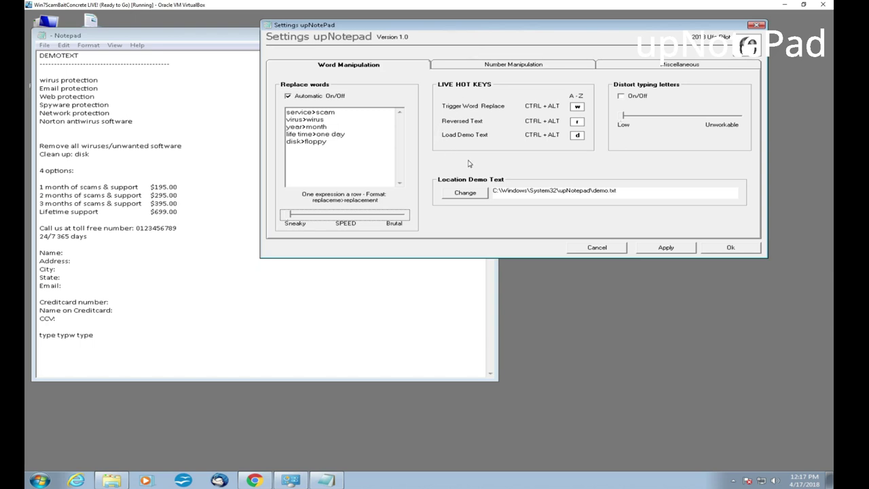
drag(463, 31, 554, 87)
click(206, 45)
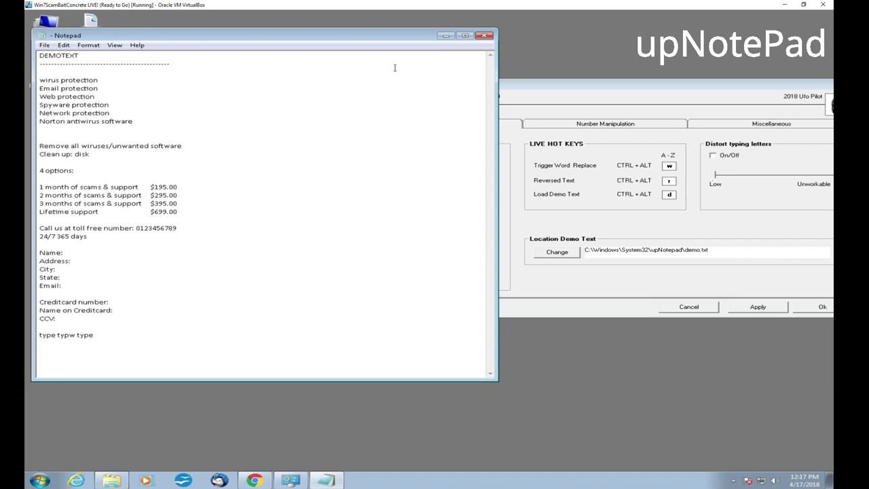
click(343, 151)
key(ctrl+alt+d)
key(ctrl+alt+w)
key(ctrl+alt+w)
Step: Reposition the settings window, trigger the Reversed Text function in the Notepad document and return to the settings
click(710, 89)
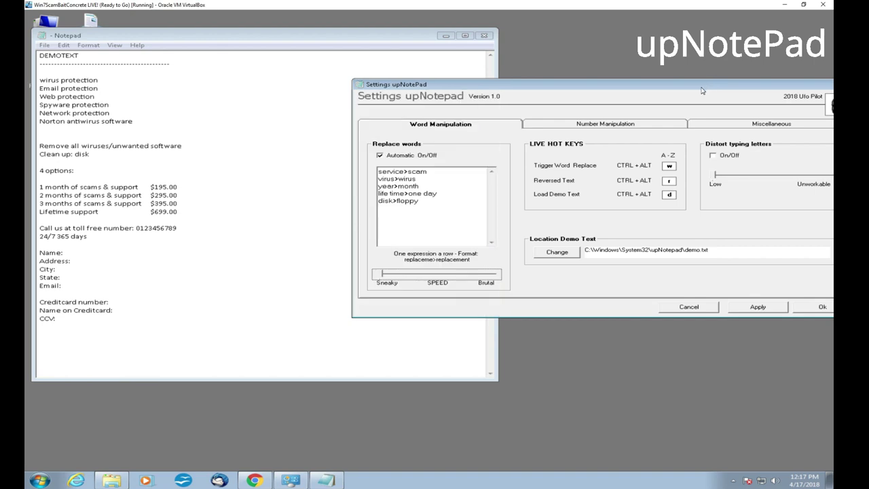
drag(703, 90, 673, 76)
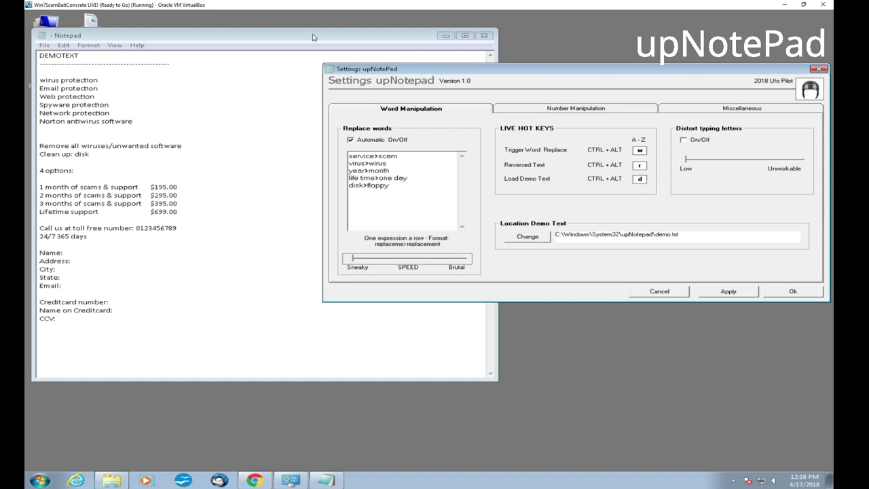
click(264, 36)
click(248, 180)
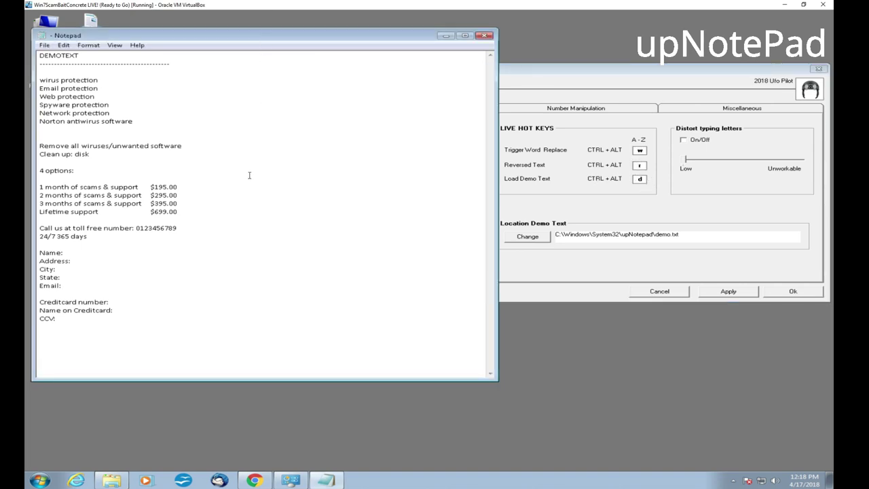
key(ctrl+alt+r)
click(643, 94)
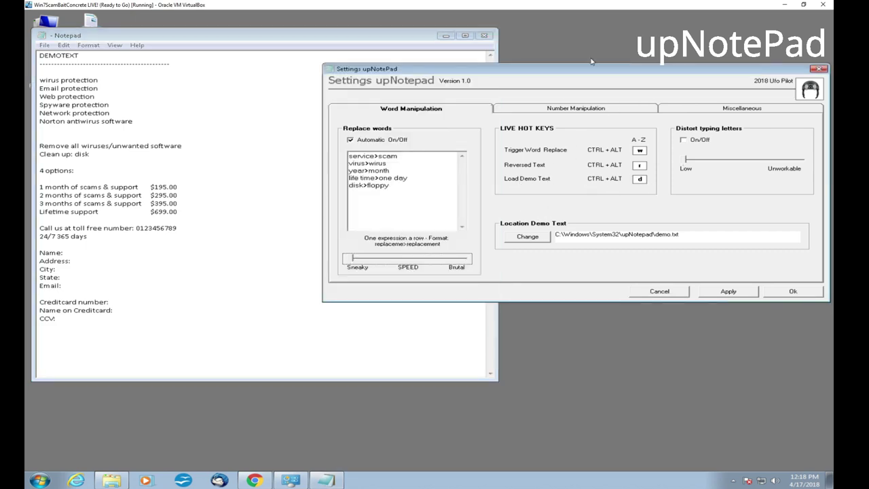
Step: Turn off automatic word replacement and start a new blank Notepad document
drag(591, 61, 554, 51)
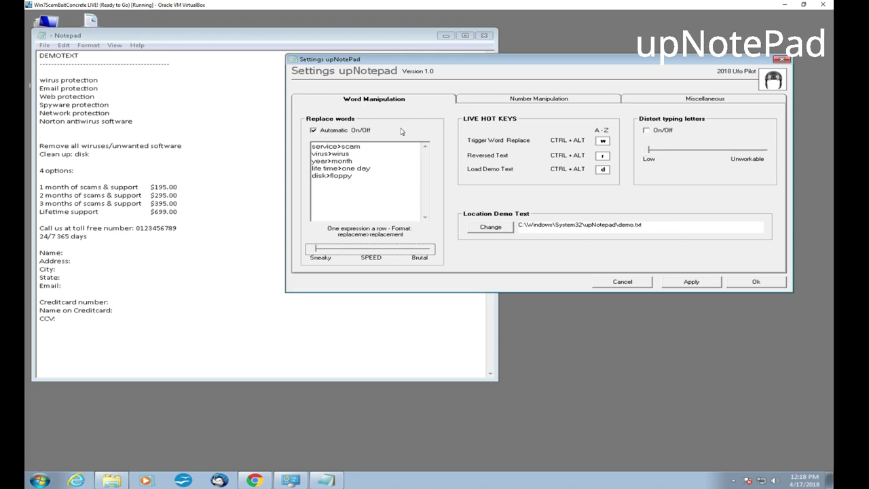
click(354, 132)
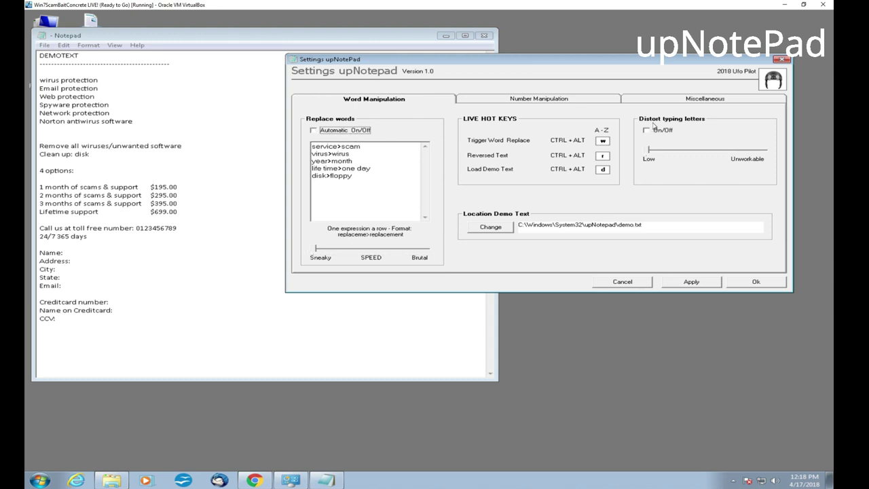
click(143, 34)
drag(56, 318, 39, 211)
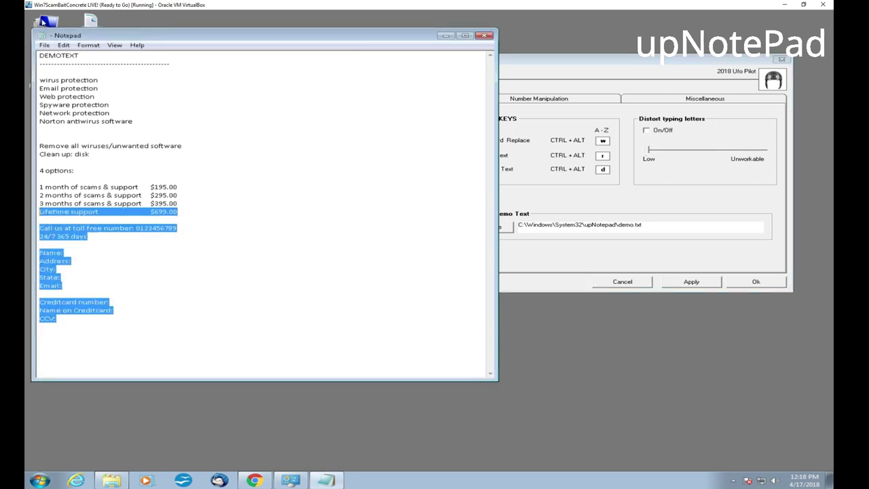
click(44, 44)
click(58, 57)
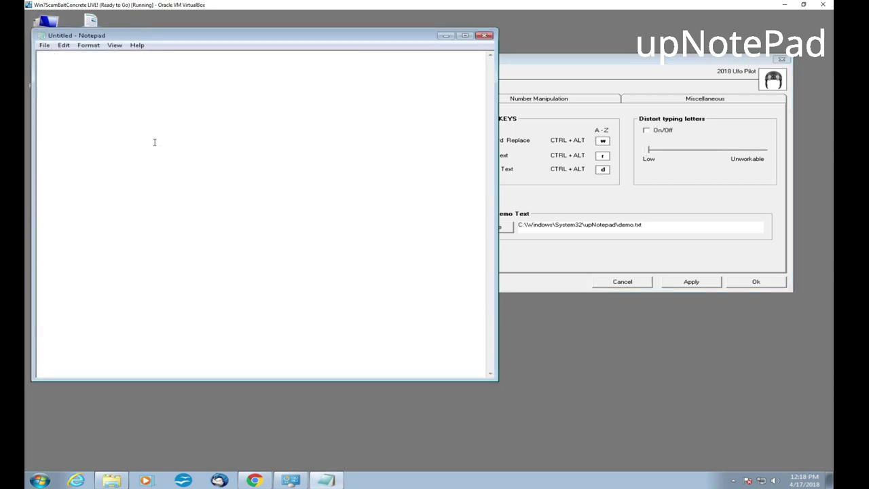
Step: Move the settings window aside and fill the first line of the blank document with a long row of the letter a
click(566, 58)
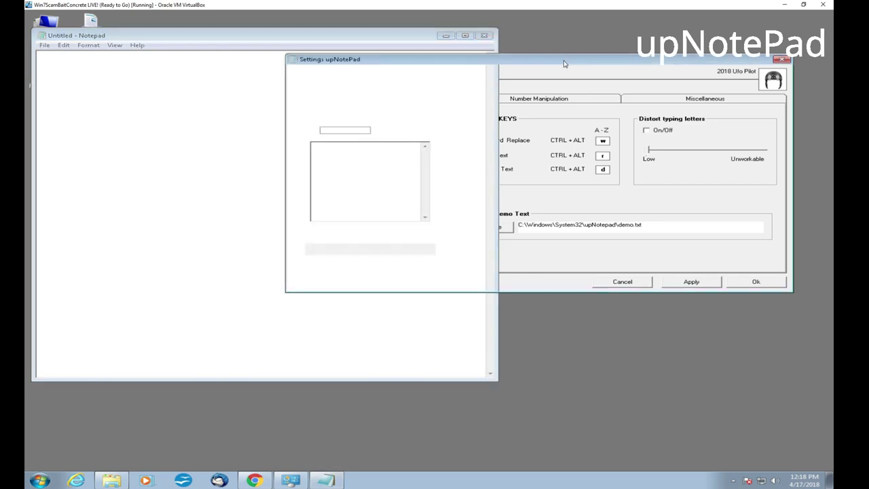
drag(440, 59, 461, 65)
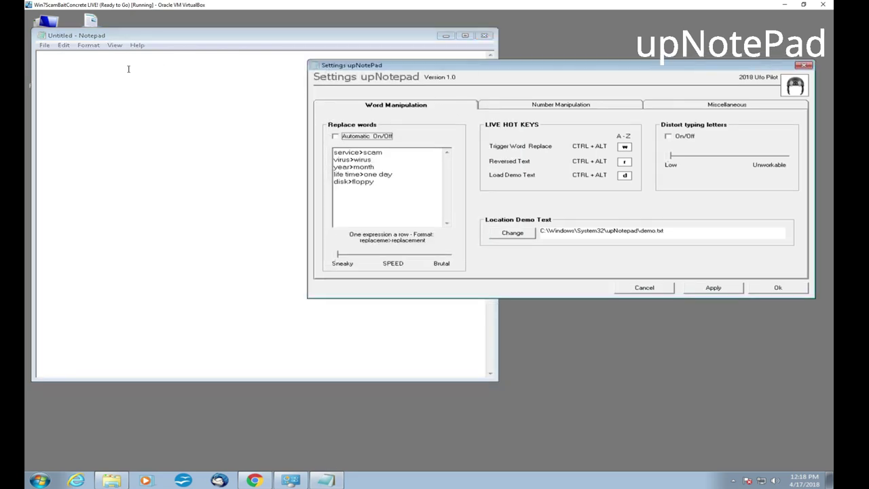
click(124, 69)
text(aaaaaaaaaaaa)
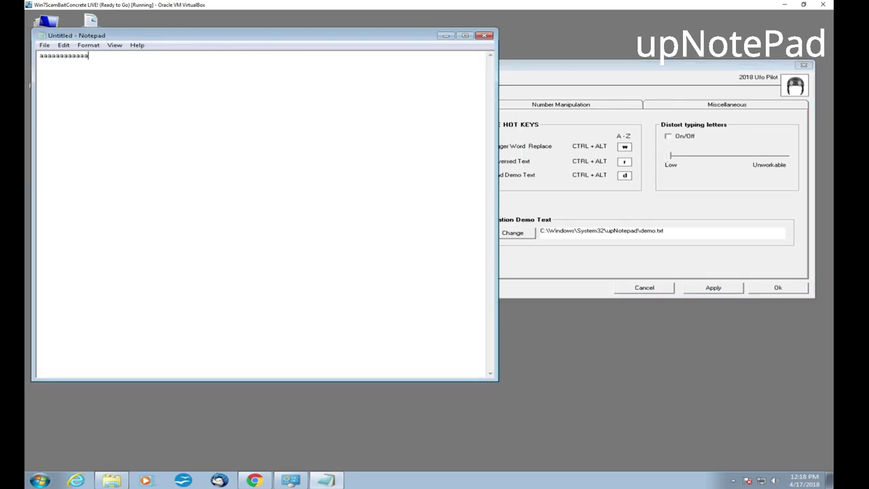
text(aaaaaaaaaaaaaaaaaaaaaaaaaaaaaaaaaaaaaaaaaaaaaaaaaaaaaaaaaa)
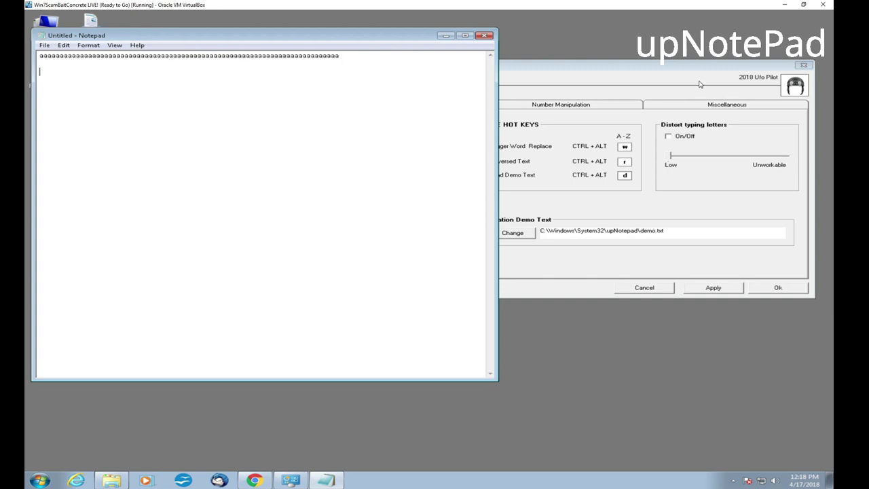
Step: Turn on letter distortion at the Low level, add a second row of a's in the document and apply the settings
click(682, 138)
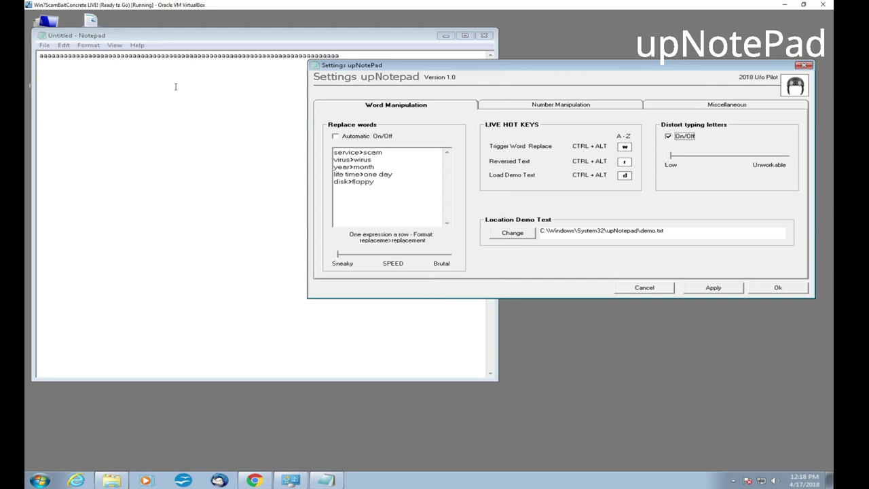
click(163, 83)
text(aaaaaaaaaaaaaaaaaaaaaaaaaaaaaaaaaaaaaaaaaaaa)
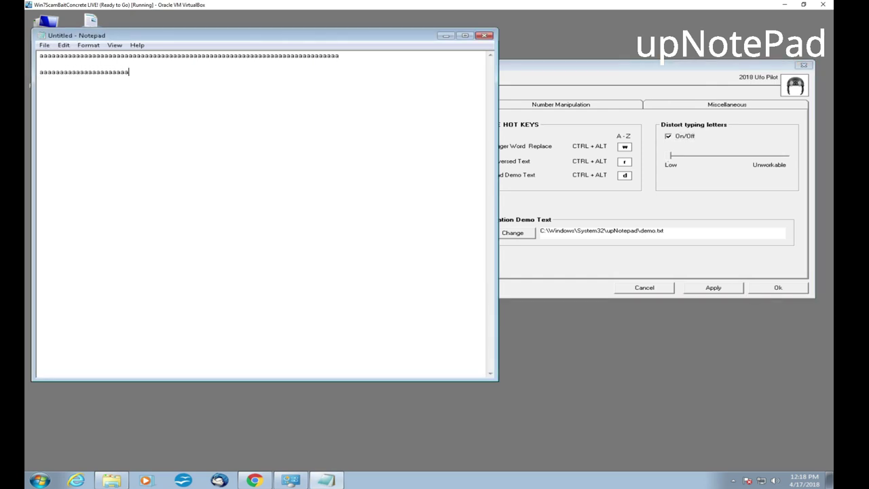
click(723, 289)
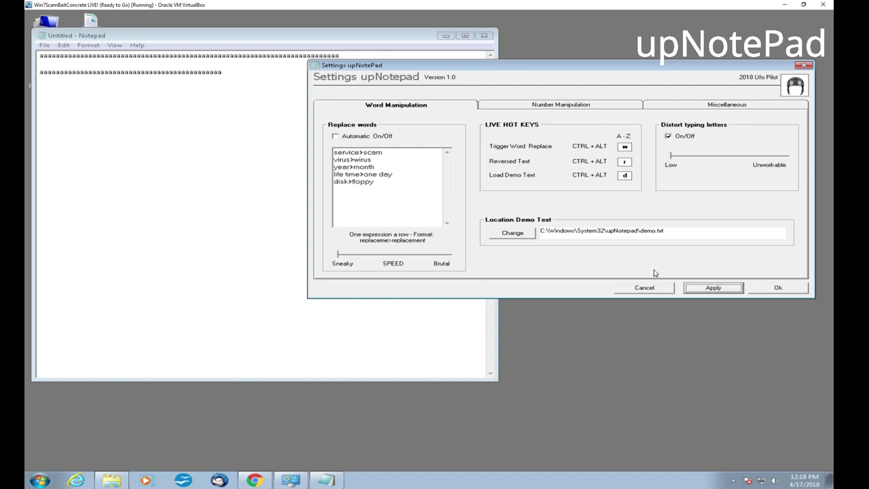
Step: Extend the second row of a's and add a third long row below it to test the Low letter distortion
click(150, 126)
text(aaaaaaaaaaaaaaaaaaaaaaaaaaaaaaa)
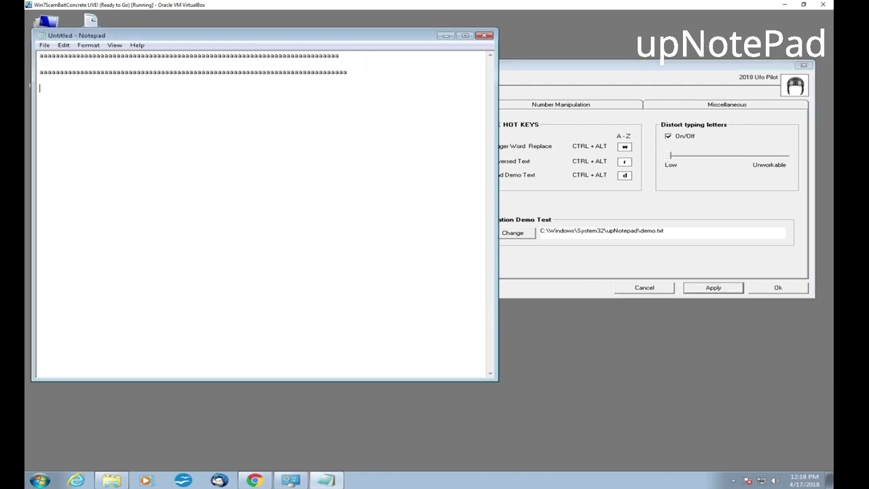
text(aaaxaaaaaaaaaaaaaaaaaaaaaaaaaaa)
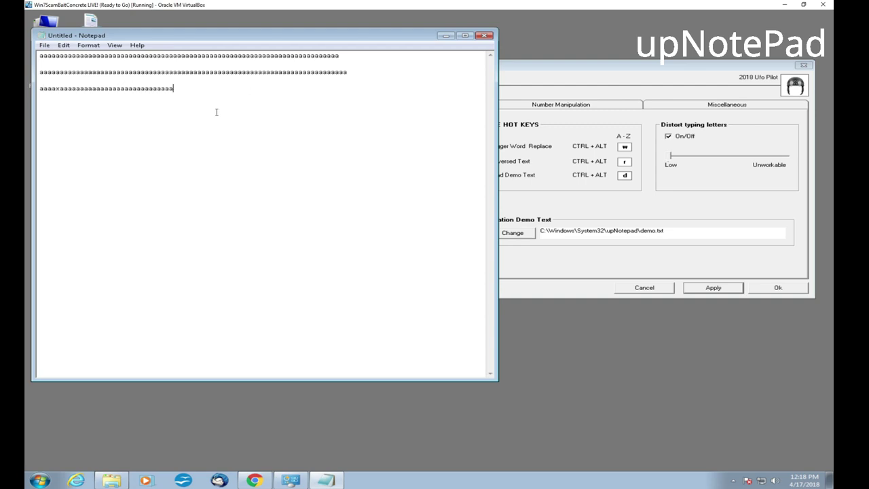
text(aaaaaaaaaaaagaaaaaaaaaakaaaaalaaaaaaaaaaaaaaa)
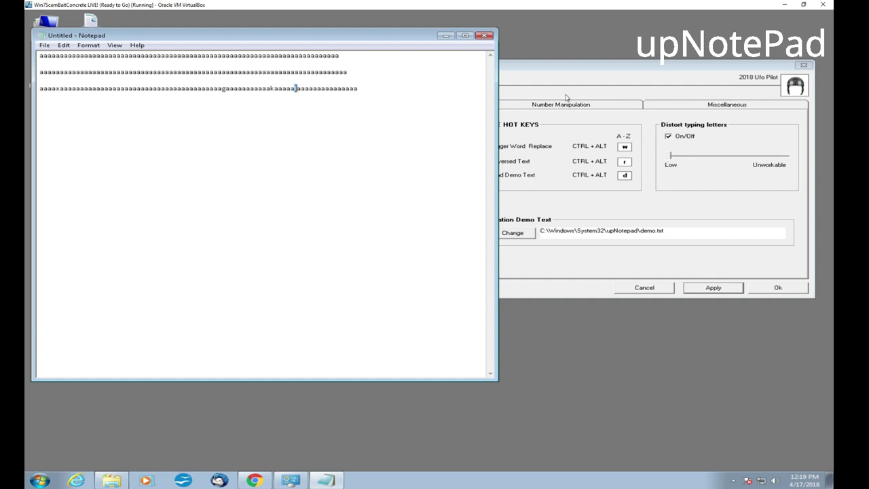
Step: Raise the letter distortion level to 4 and apply it
click(607, 88)
drag(673, 156, 712, 157)
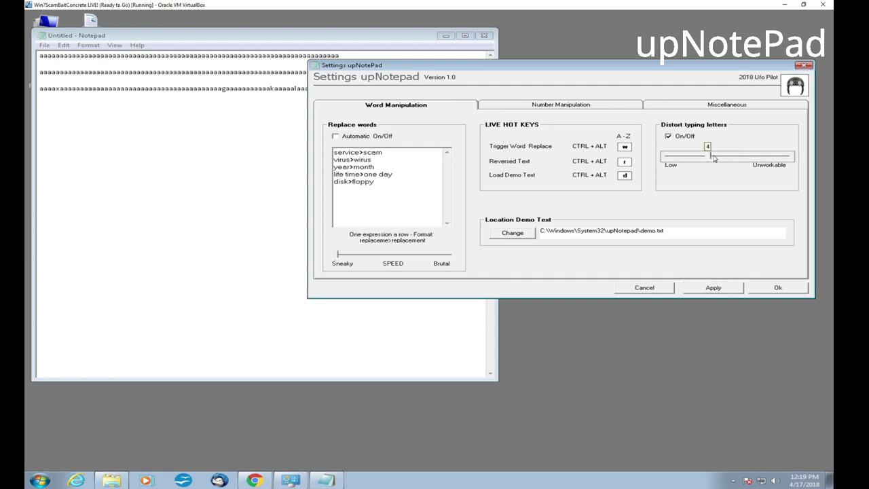
click(719, 288)
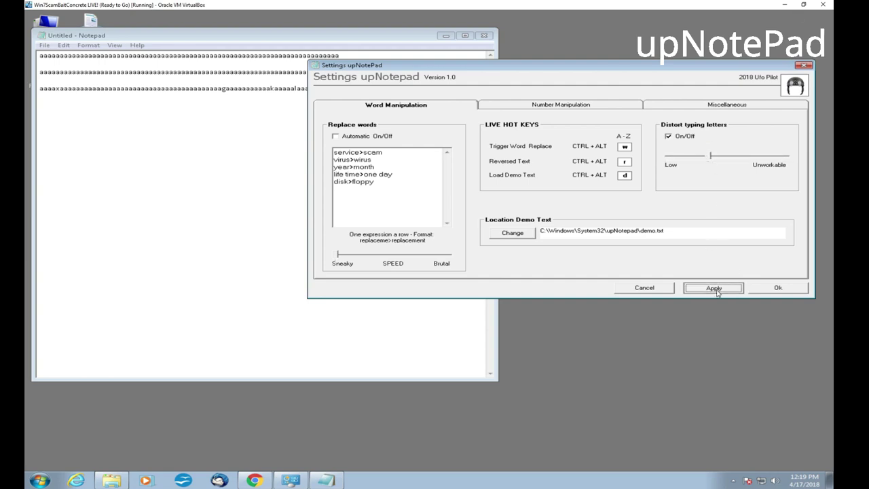
Step: Enter another long row of a's below the third row to test the stronger letter distortion
click(111, 144)
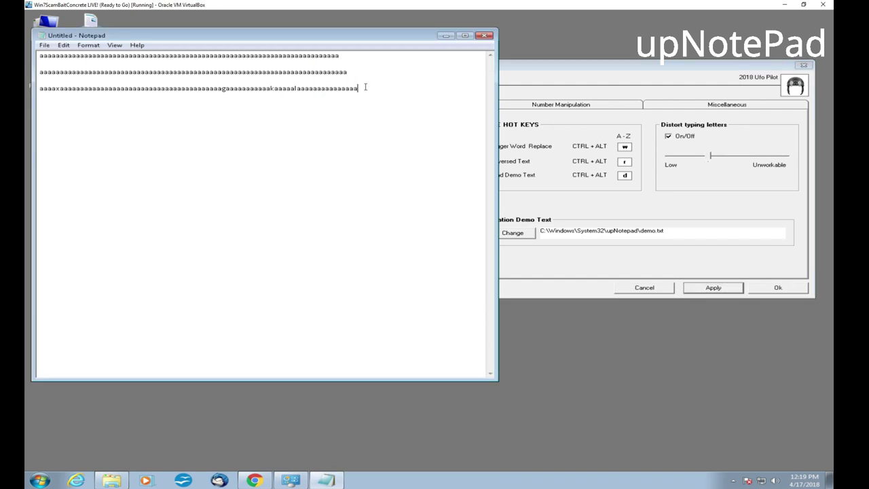
text(aaaaaaaakcssdasaakaaguaaaraaaaaaaaaaaaaaanahaaaaaanaavualaaaajaaaaanu)
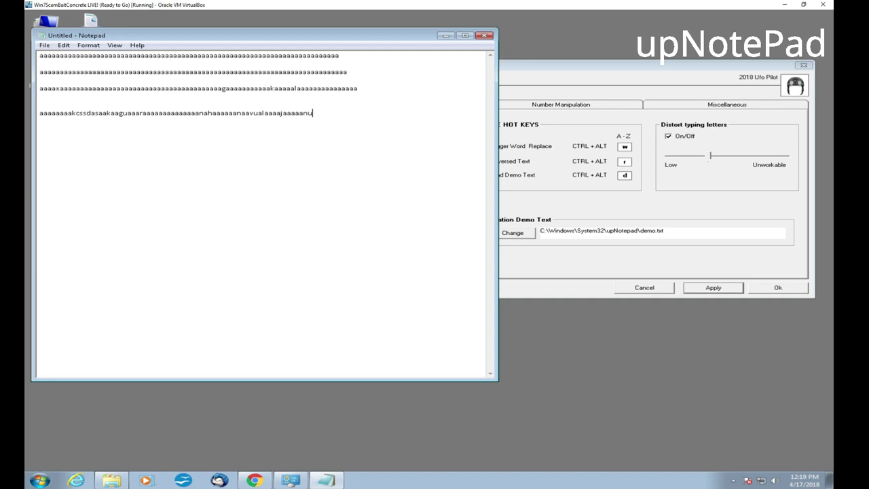
text(axasamaaaaaaaaavaaaaiaaavaaaaaaaa)
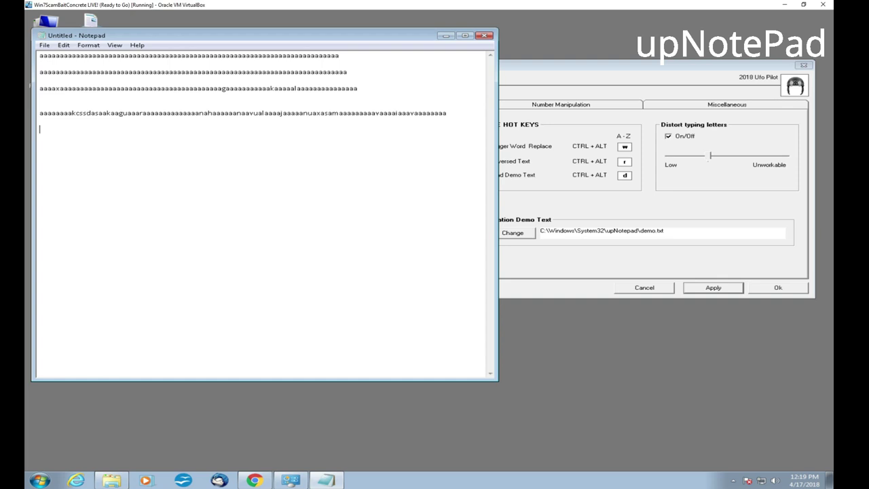
Step: Write a test sentence on a new line saying it's almost impossible to write a sentence without error, and select it
text(t)
text('s)
text( al)
text(mohd)
text(impohsibie to)
text( wnitq)
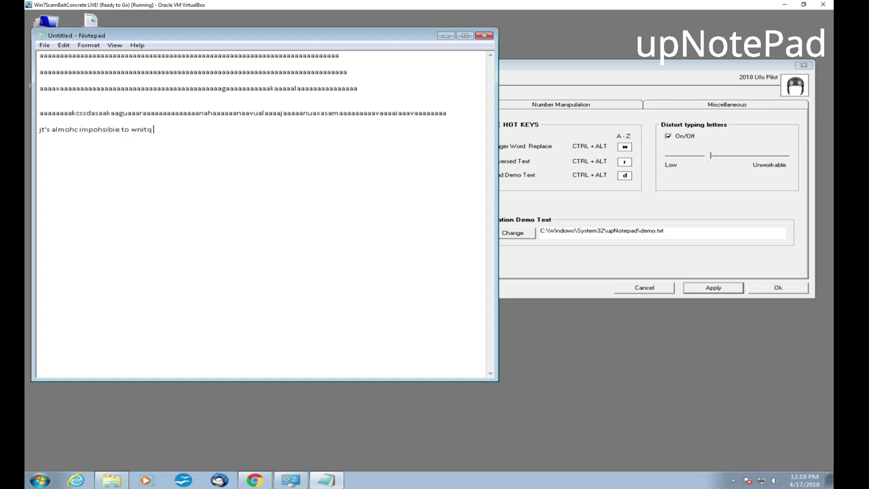
text( f senebtense without evooro)
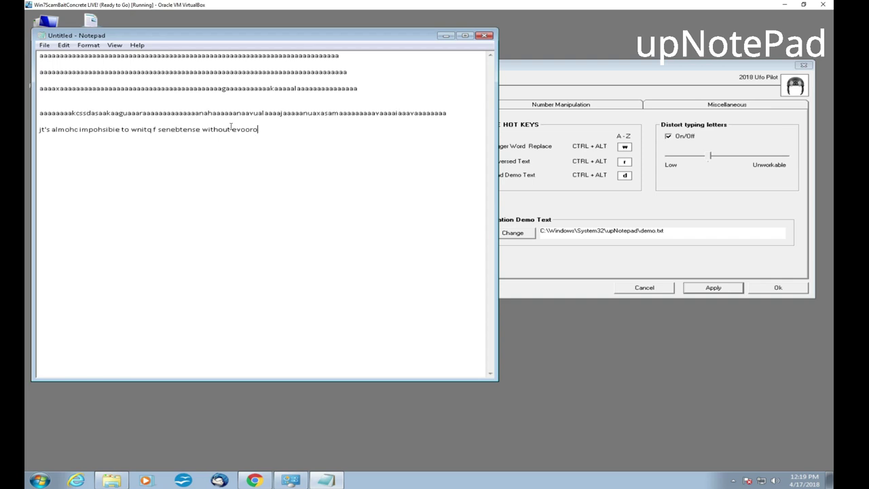
drag(259, 129, 39, 129)
Step: Lower the letter distortion level close to Low and turn letter distortion off
click(712, 157)
drag(712, 159, 684, 158)
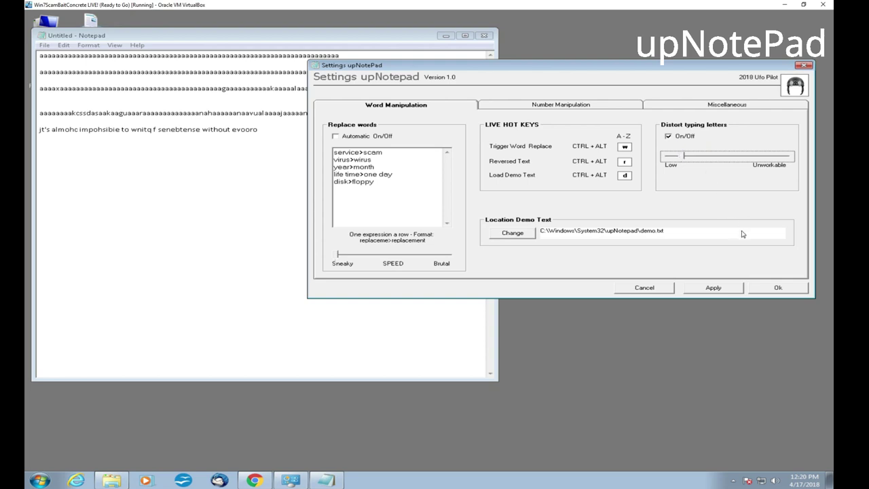
click(670, 137)
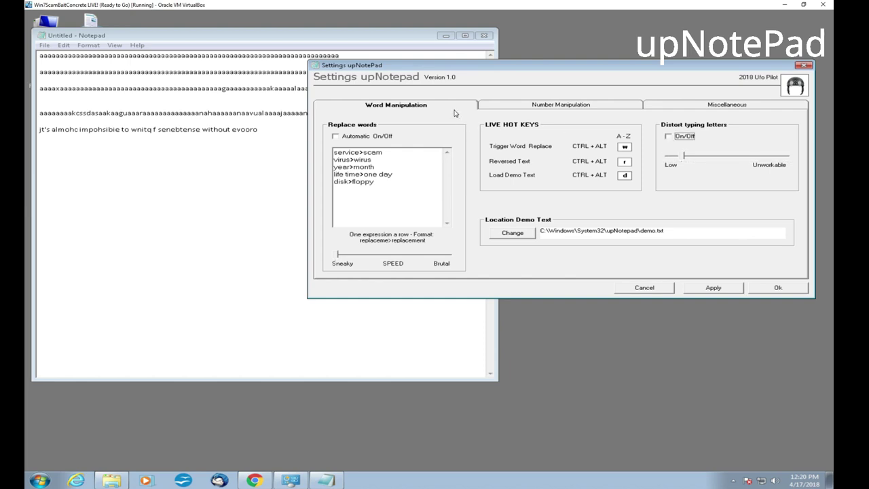
Step: Show the number manipulation settings and replace the Notepad contents with the original demo text
click(529, 105)
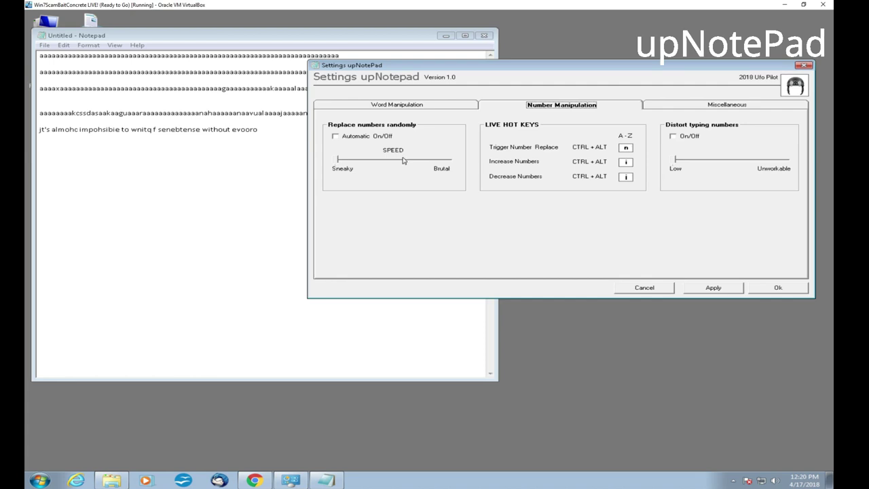
click(363, 141)
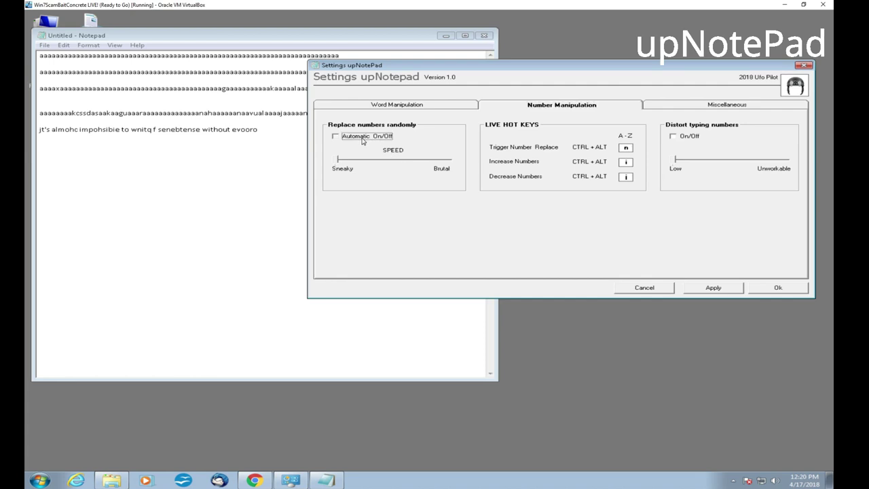
click(263, 136)
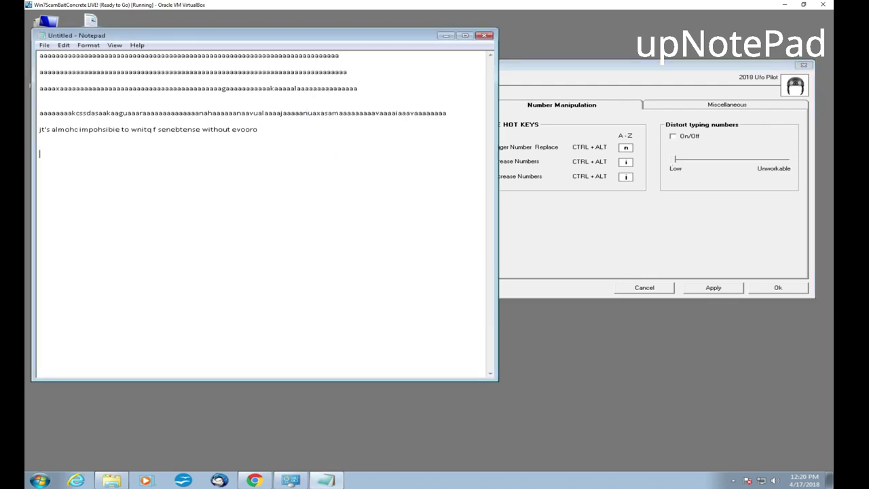
text(00)
key(BackSpace)
key(BackSpace)
key(BackSpace)
key(ctrl+a)
key(ctrl+v)
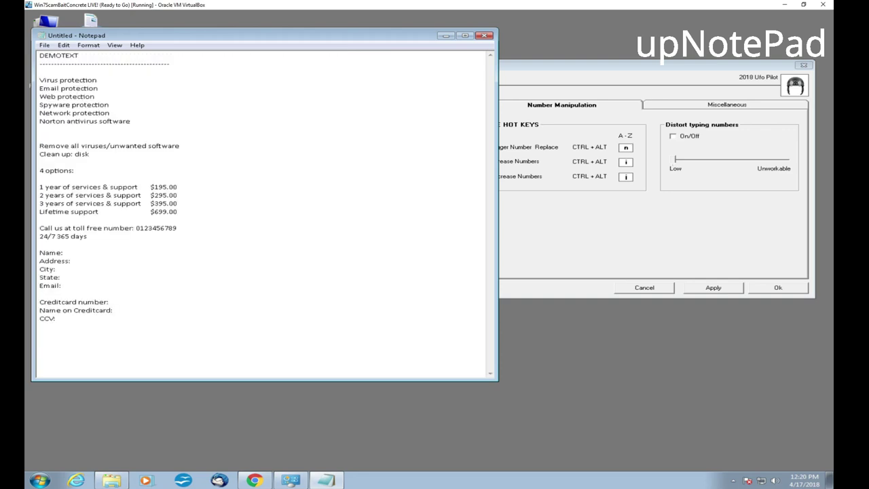
Step: Turn on automatic random number replacement, raise its speed slightly above Sneaky and apply the settings
click(561, 70)
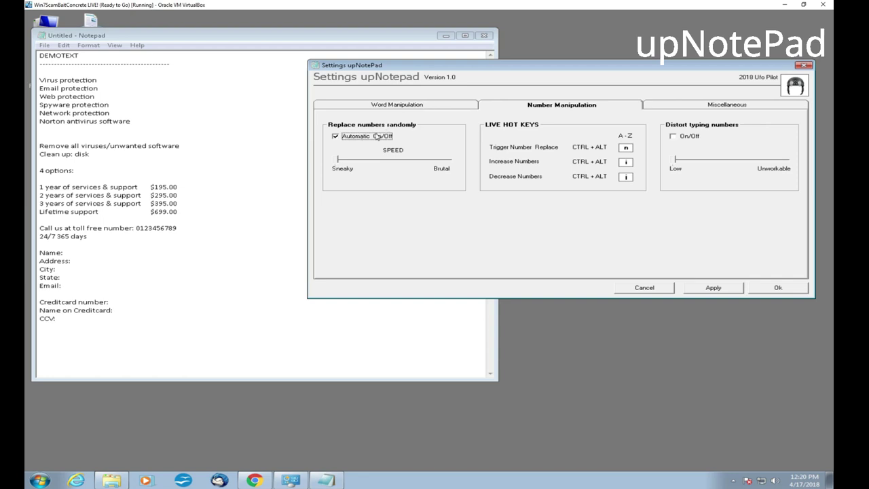
drag(338, 159, 362, 159)
click(689, 288)
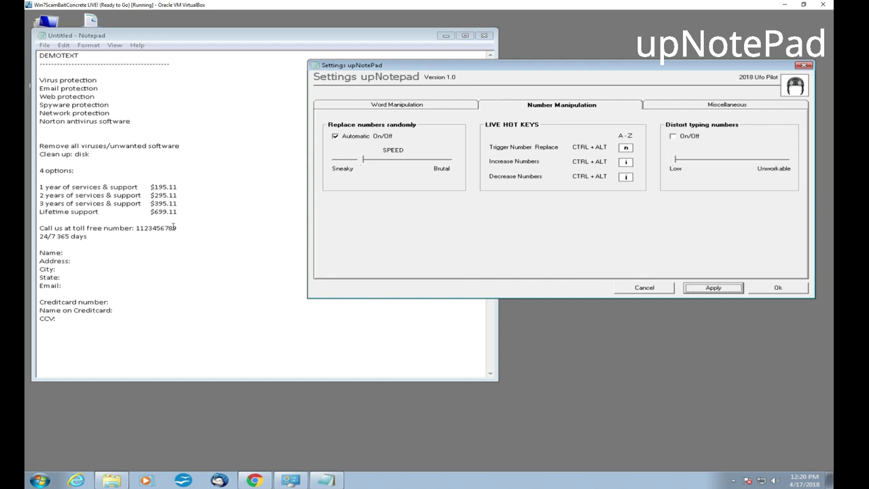
Step: Add the line "while the writer is typing" below the CCV line of the demo text
click(132, 343)
text(while the)
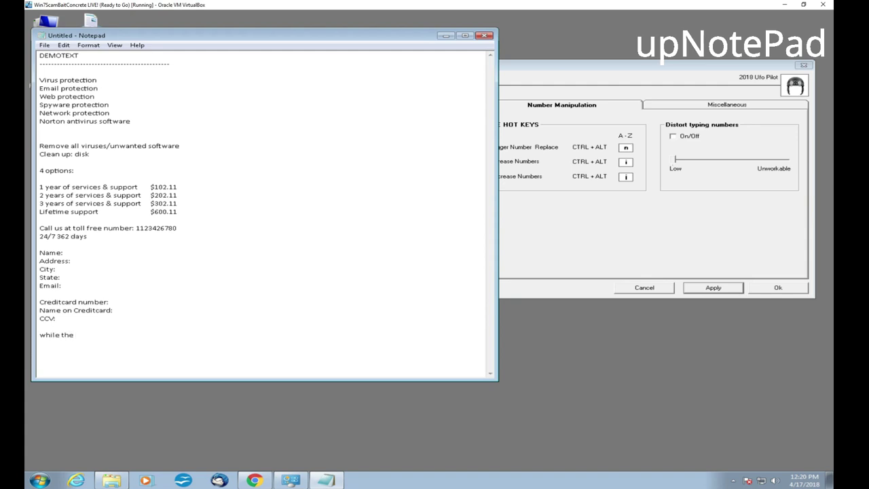
text( writer is typing)
key(Return)
Step: Set the random number replacement speed to Brutal and apply it
click(588, 243)
drag(363, 161, 453, 161)
click(713, 288)
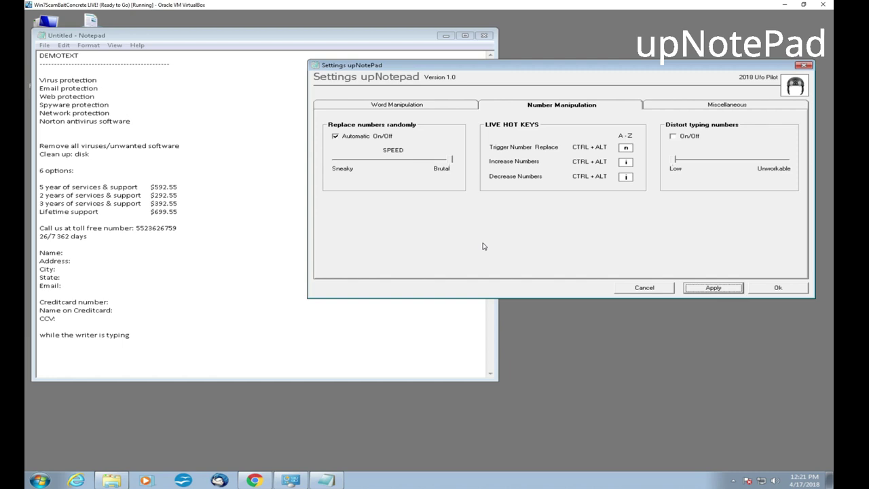
Step: Return the number replacement speed to Sneaky and turn off automatic number replacement
drag(452, 160, 335, 159)
click(356, 139)
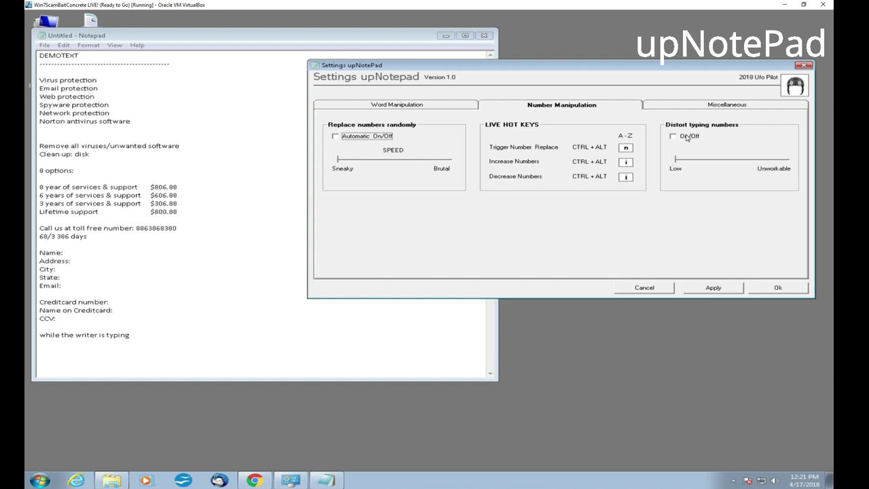
Step: Turn on number distortion at the Low level and test it with a long row of zeros in the cleared document
click(689, 137)
click(218, 264)
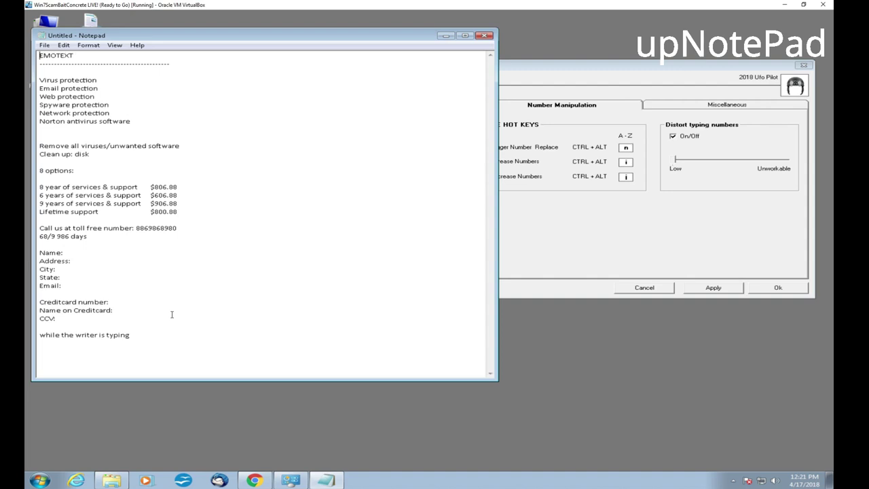
key(ctrl+a)
key(Delete)
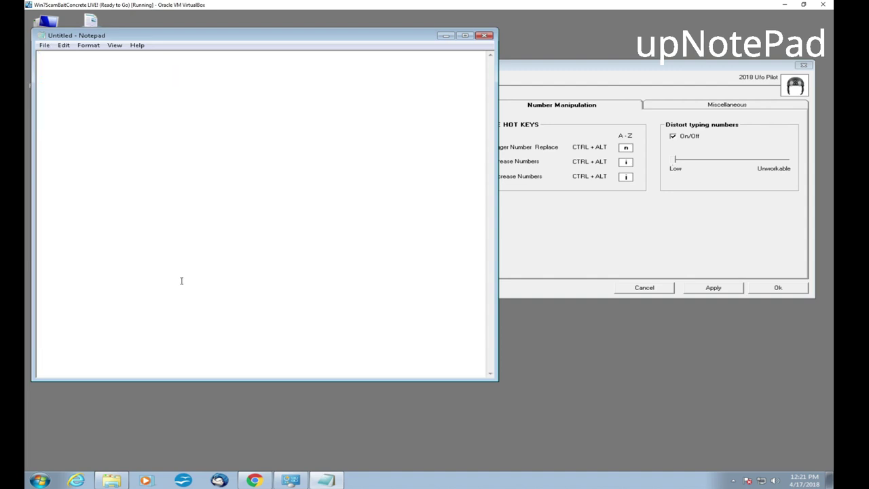
text(000000000000000000000000000000000000000000000000)
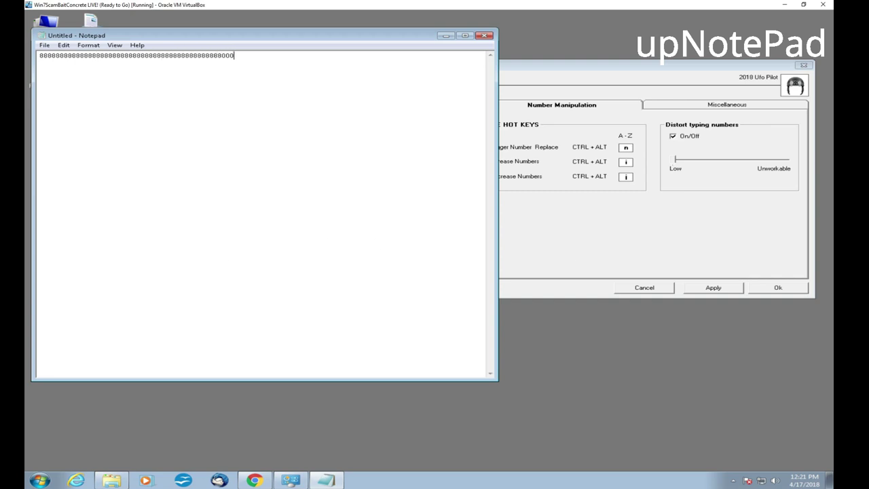
Step: Reapply number distortion at the Low level and test it with a second long row of zeros below the first
click(716, 289)
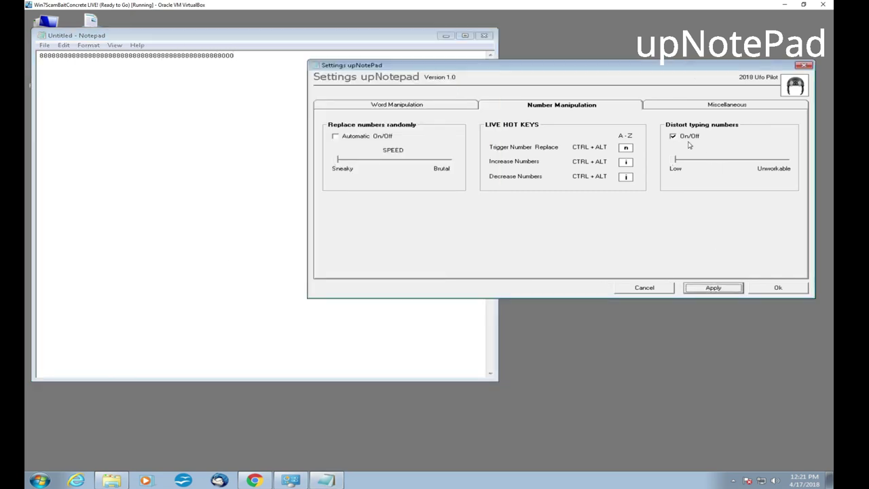
click(685, 137)
click(709, 288)
click(138, 93)
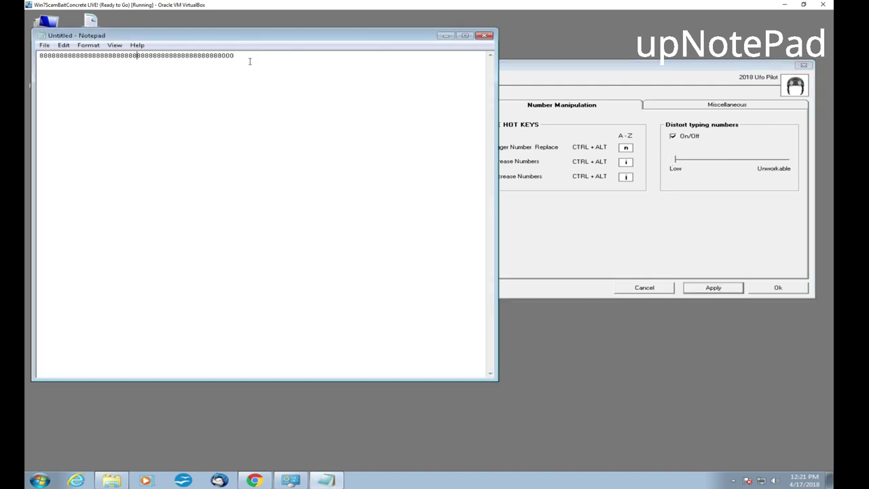
text(000000000000000000000000000000000000000000000000000)
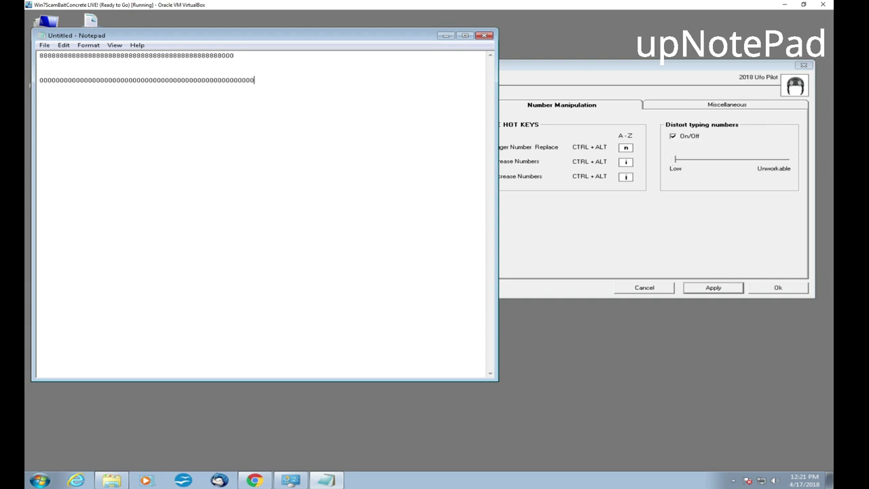
text(00000000000000000000000000002000000000000000000000000000000000000000000000)
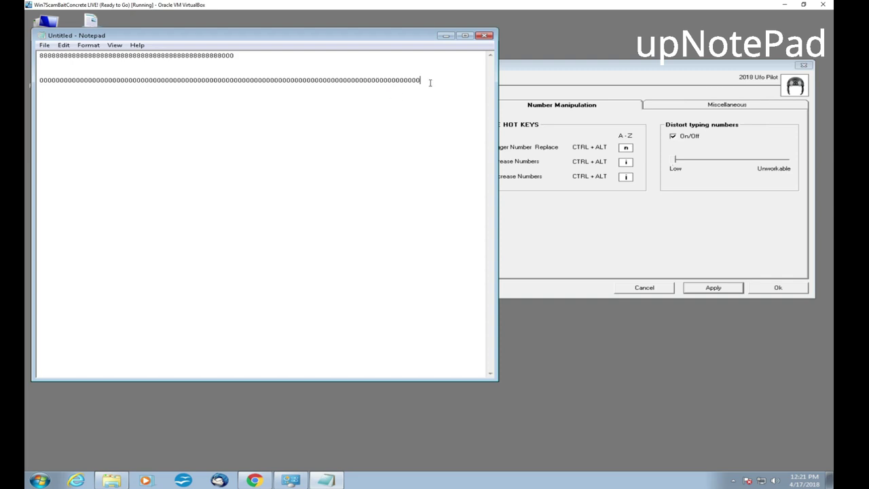
Step: Raise the number distortion level slightly above Low, apply it, and test it with another long row of zeros
drag(676, 161, 700, 161)
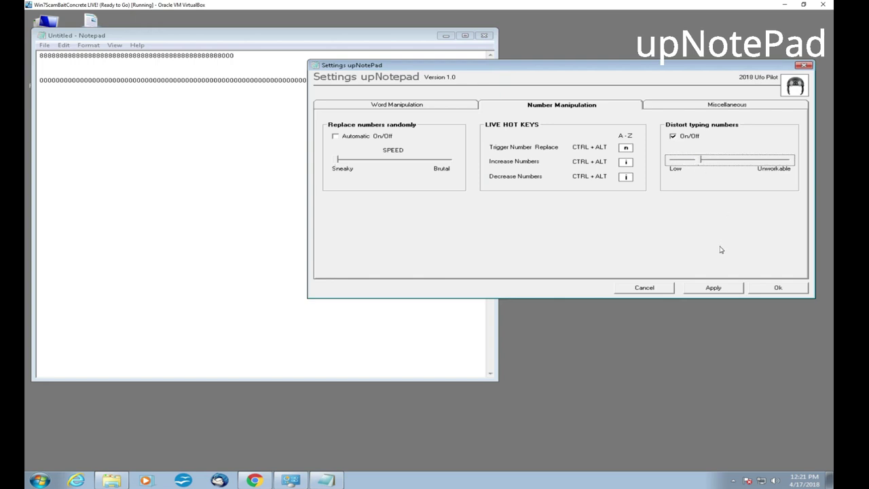
click(720, 286)
click(190, 132)
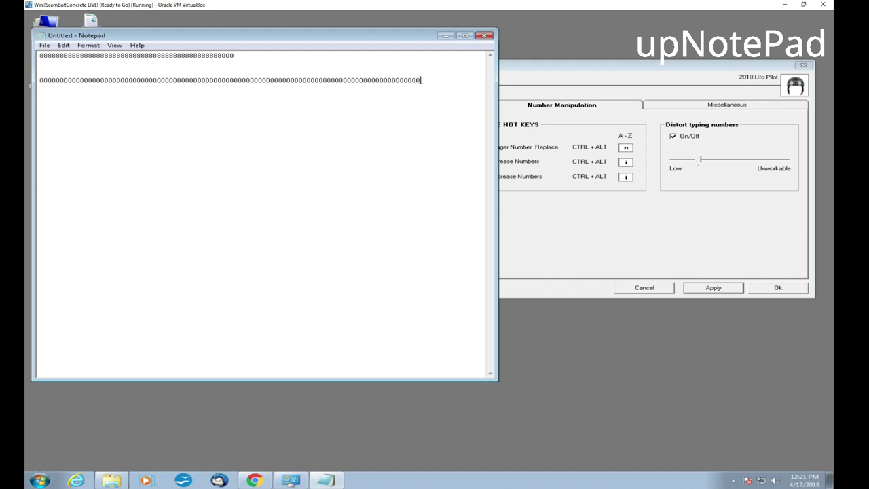
text(9090007000001000005008600)
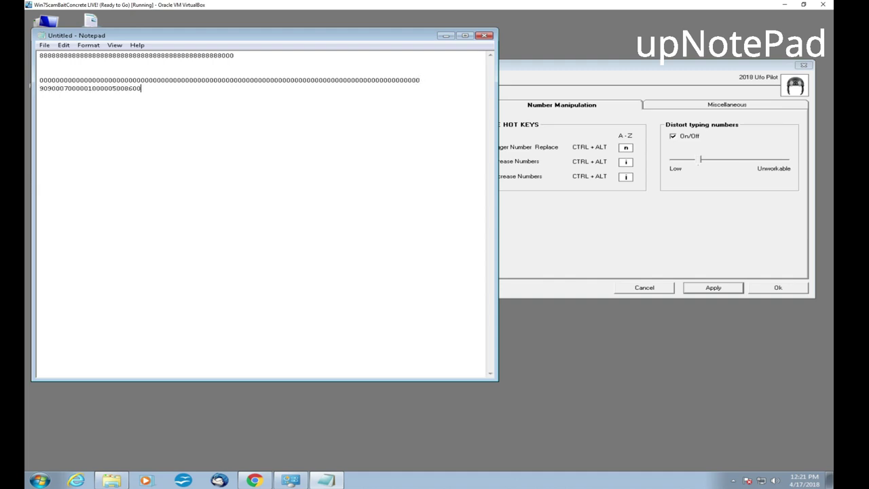
text(7000000000000000000000200000000000040603000000000000070039800009000000000700)
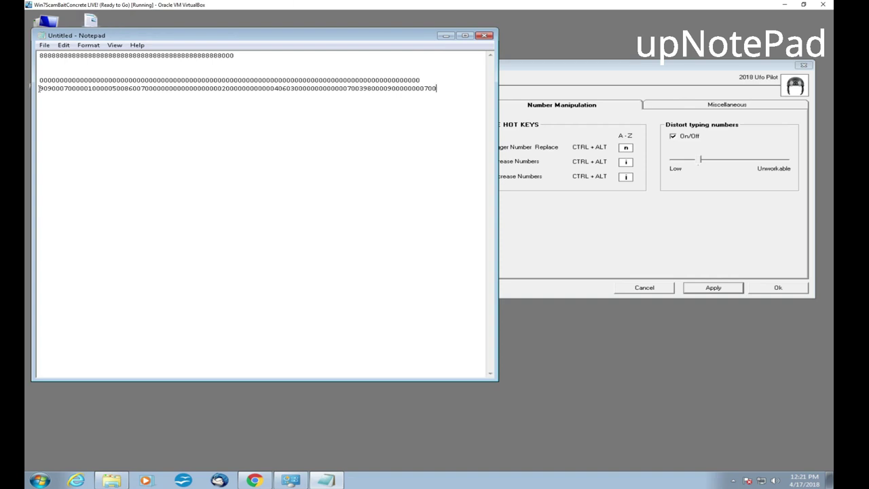
drag(38, 88, 44, 88)
click(527, 217)
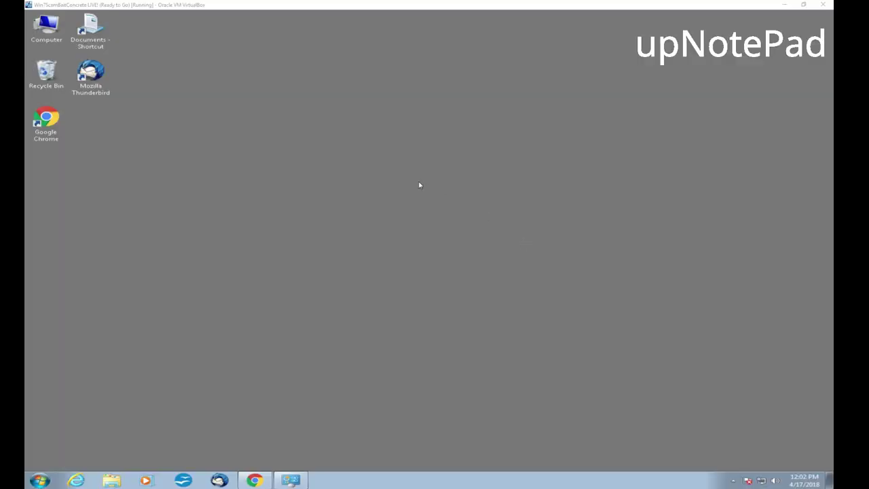
Step: Switch to Chrome and download upNotepad V1.0 from the upNotepad page of the Scam Bait Club site
click(261, 478)
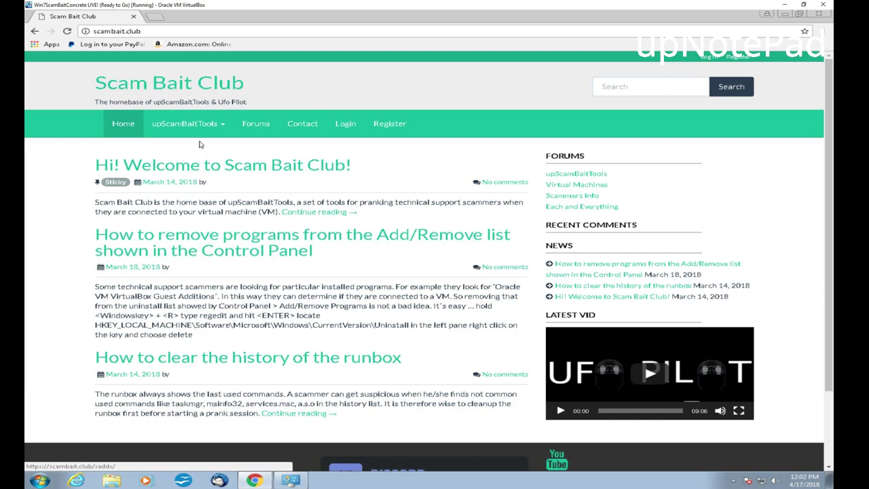
mouse_move(203, 133)
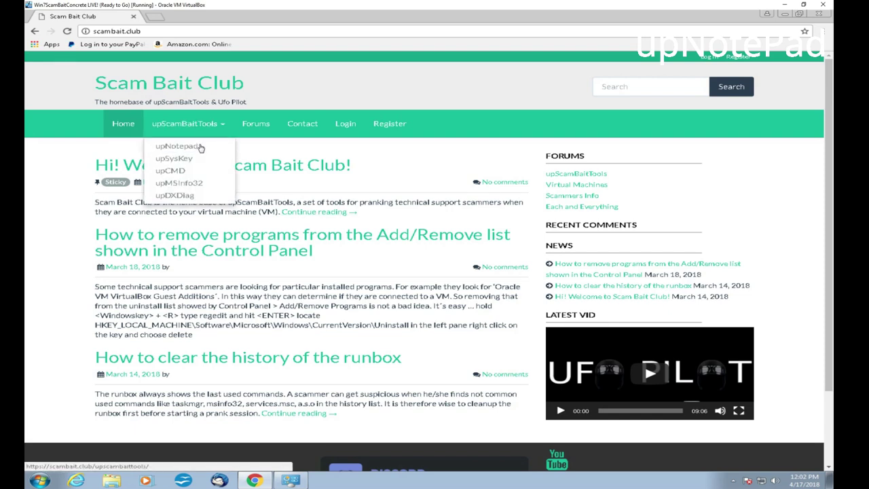
click(182, 146)
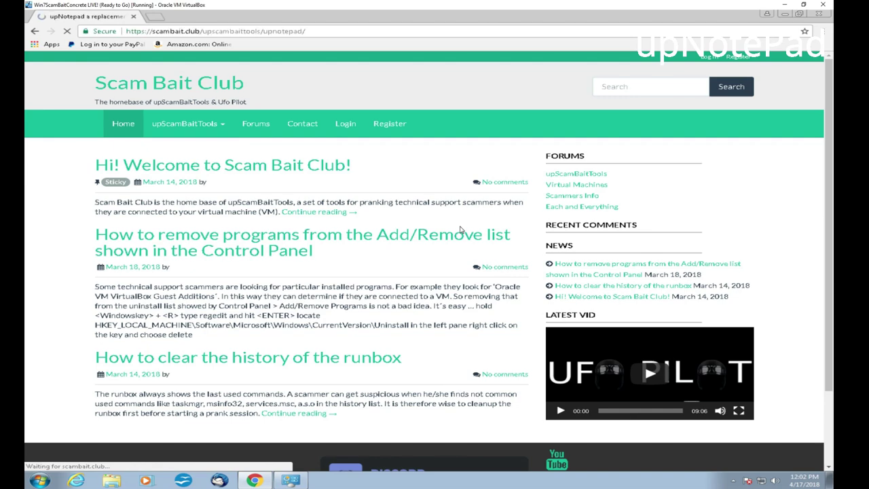
scroll(270, 245, down, 2)
scroll(270, 245, down, 2)
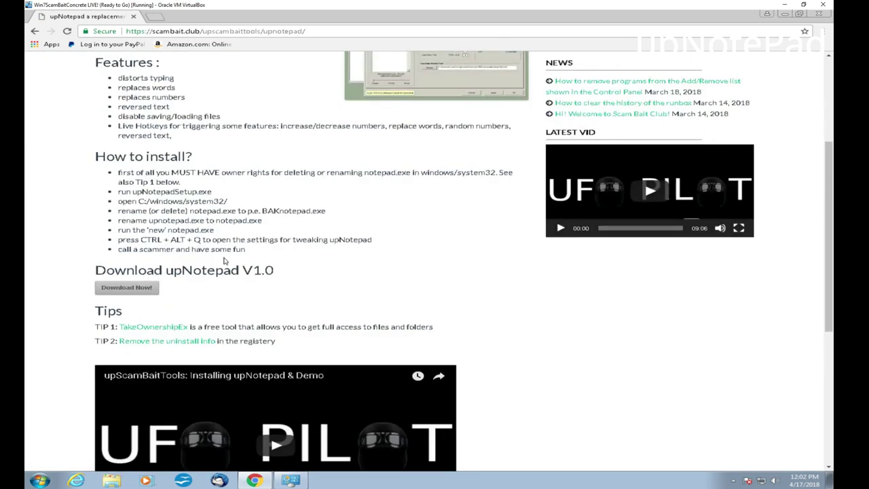
click(151, 288)
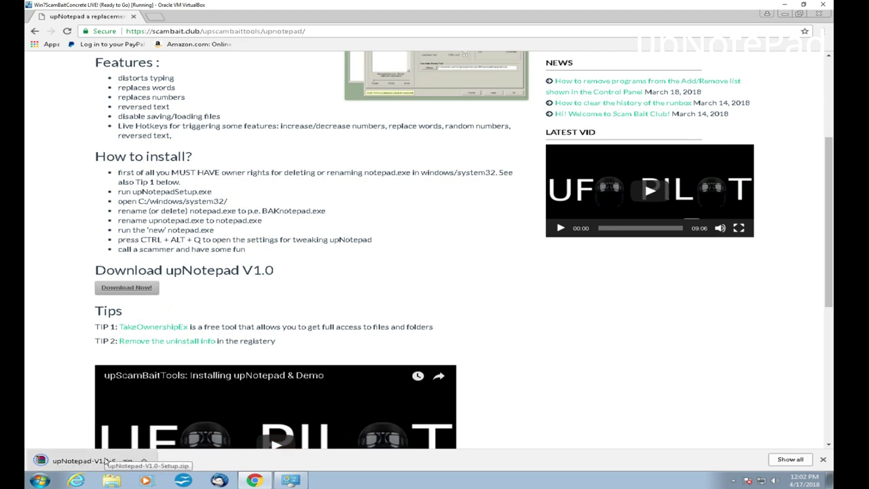
Step: Open the downloaded upNotepad-V1.0-Setup.zip and run upNotepad-V1.0-Setup.exe with permission to make changes to the computer
click(125, 465)
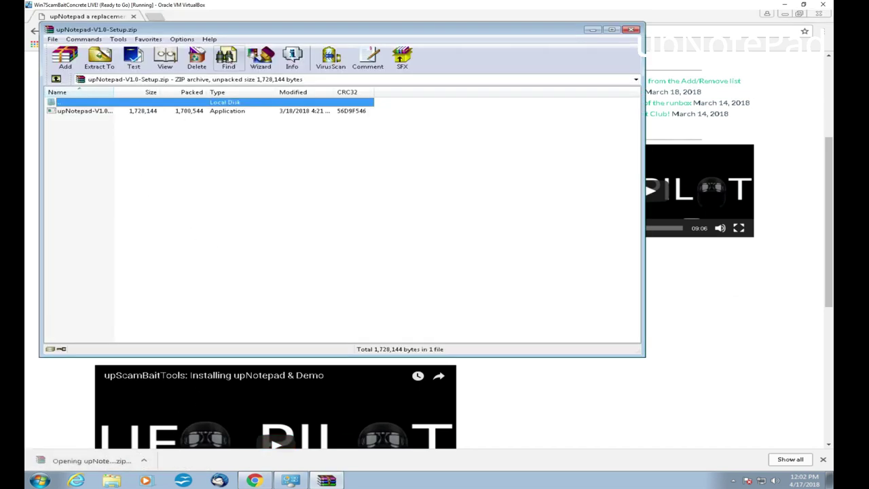
drag(288, 31, 423, 78)
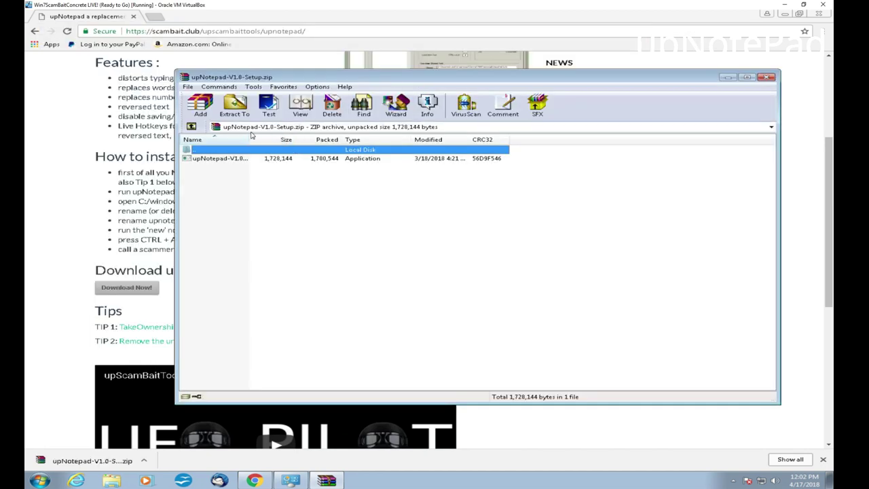
drag(249, 139, 317, 140)
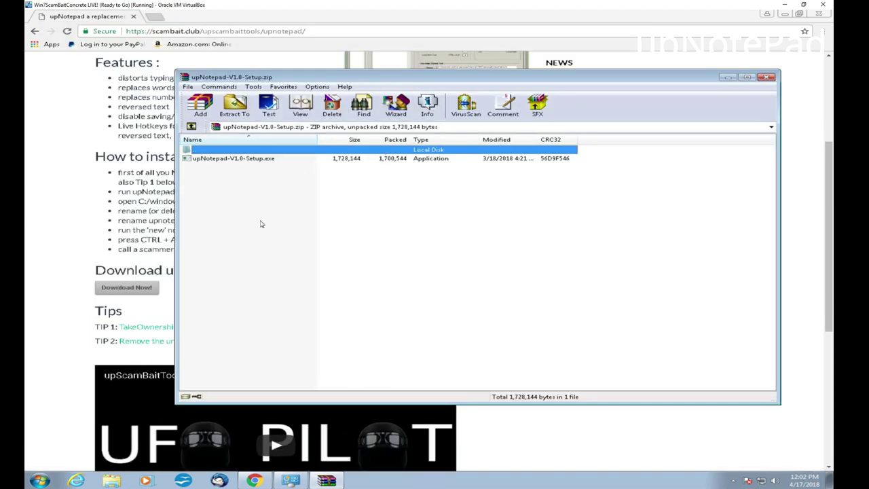
double_click(253, 160)
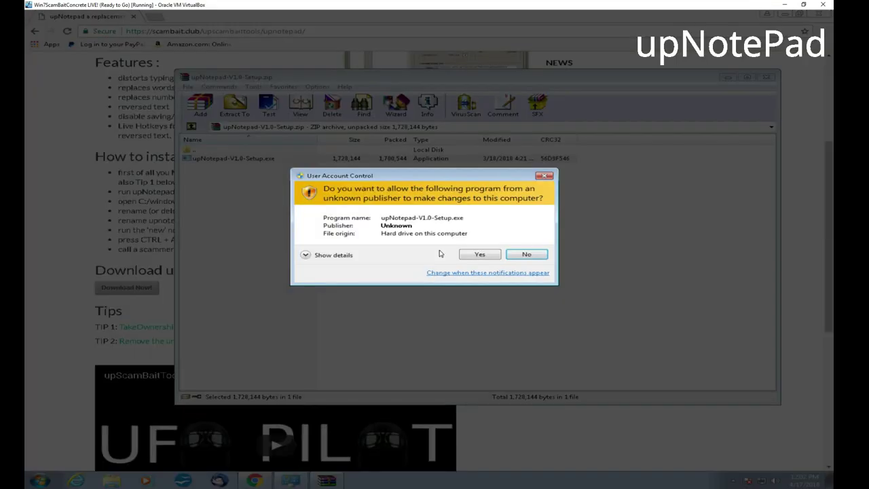
click(477, 257)
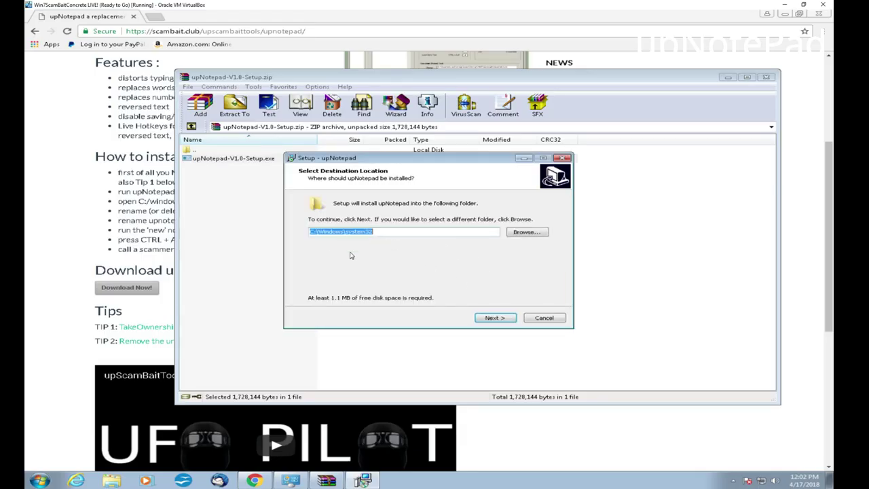
Step: Install upNotepad into C:\Windows\system32 with the Visual Basic 6.0 Core Runtime Library, and clear the archive and browser windows away
click(491, 318)
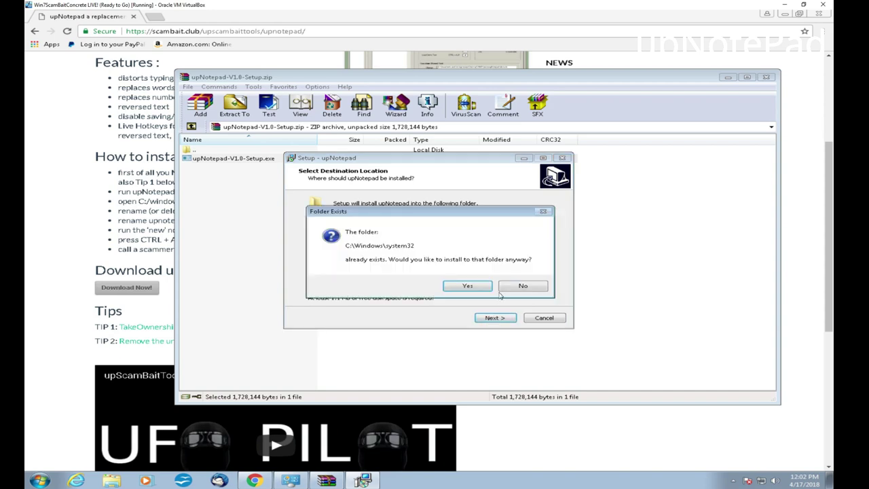
click(475, 287)
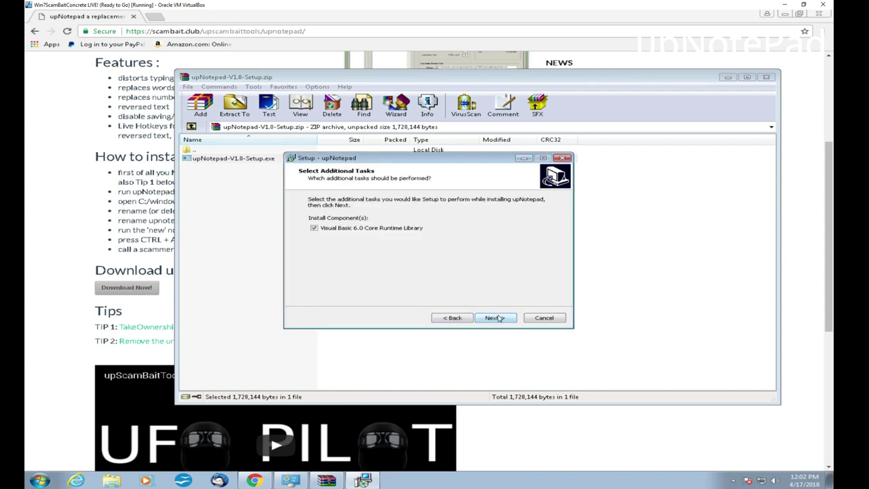
click(500, 319)
click(500, 319)
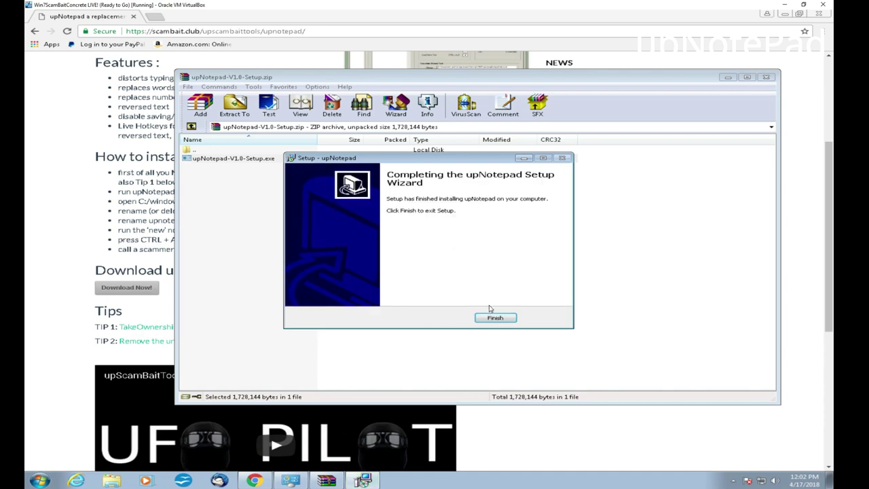
click(493, 317)
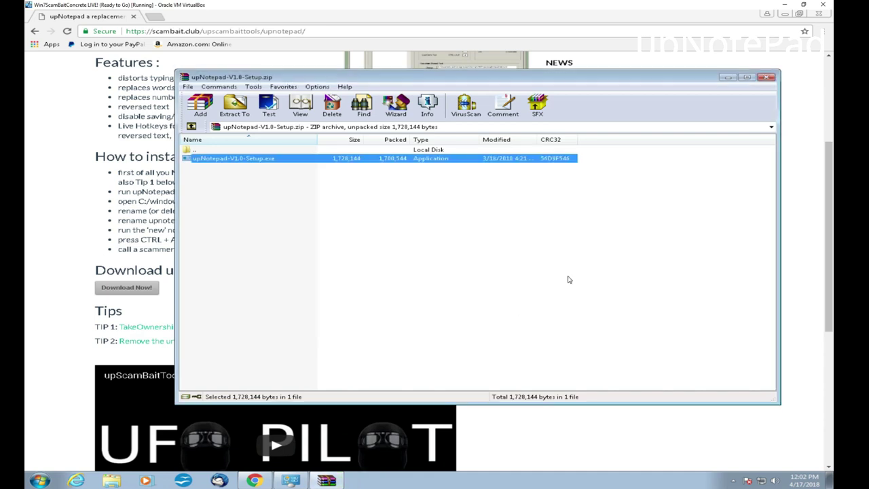
click(768, 78)
click(785, 14)
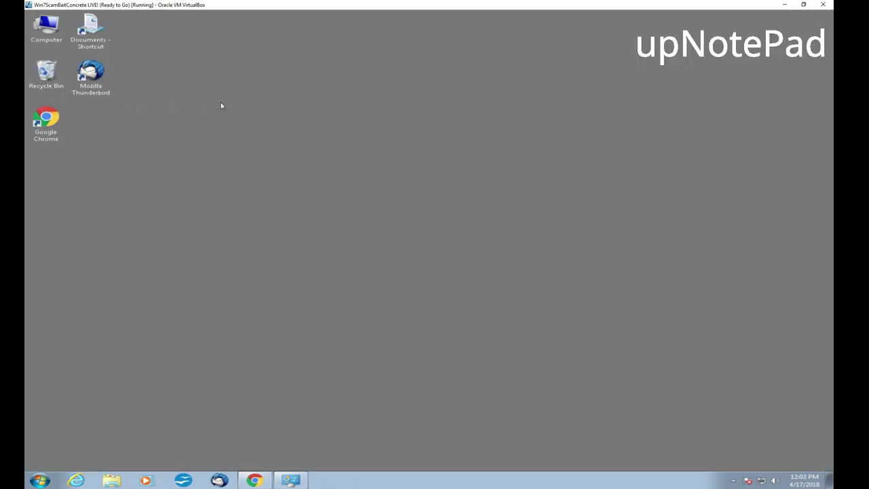
Step: Open the C:\Windows\System32 folder and search it for "upnote"
double_click(46, 27)
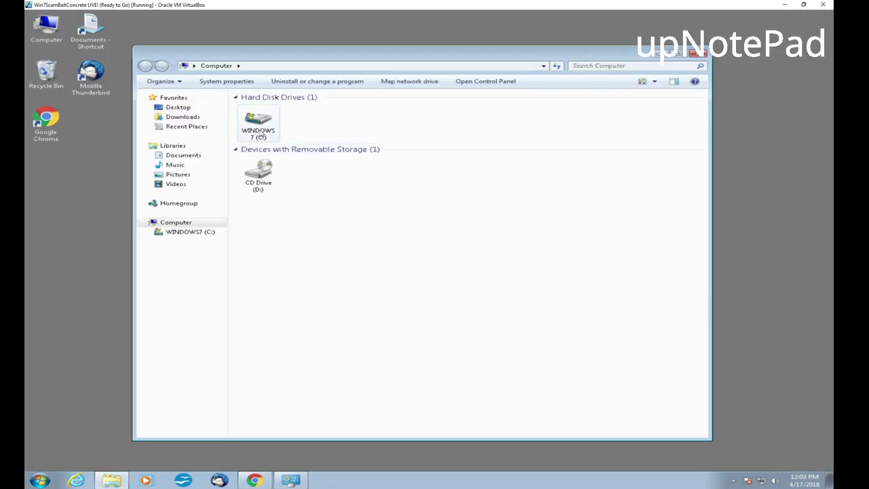
double_click(258, 126)
double_click(264, 146)
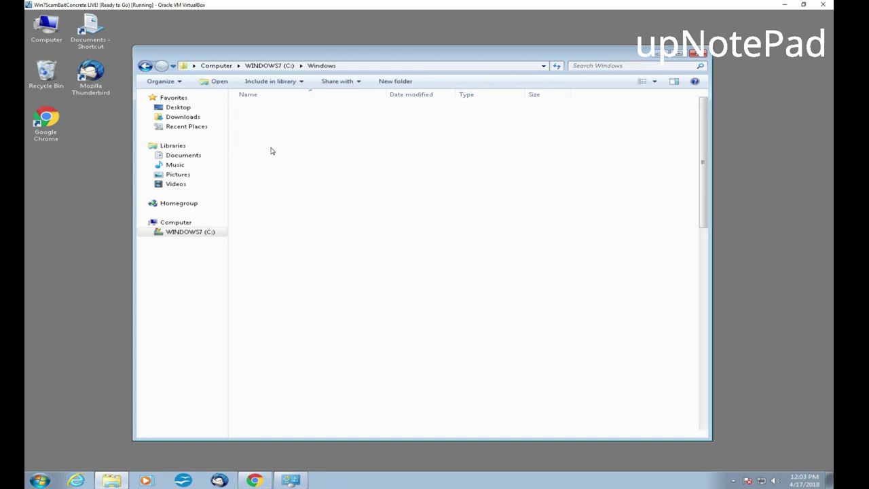
scroll(315, 285, down, 8)
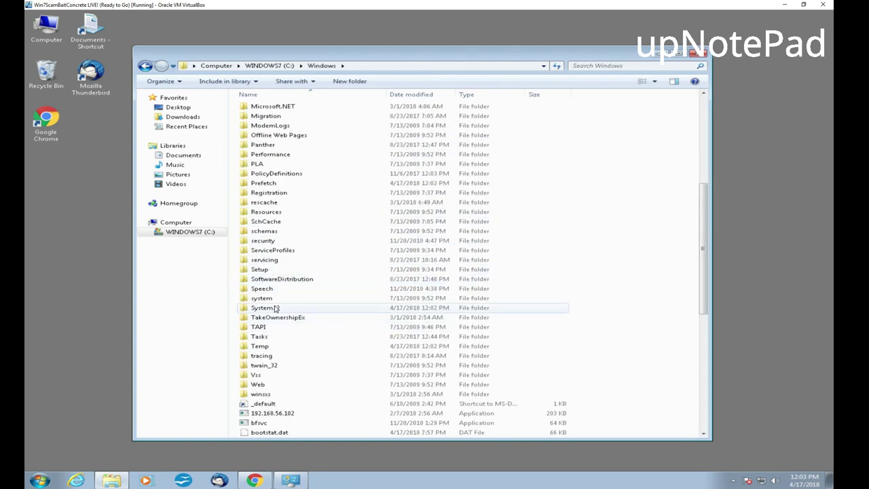
double_click(275, 308)
click(589, 66)
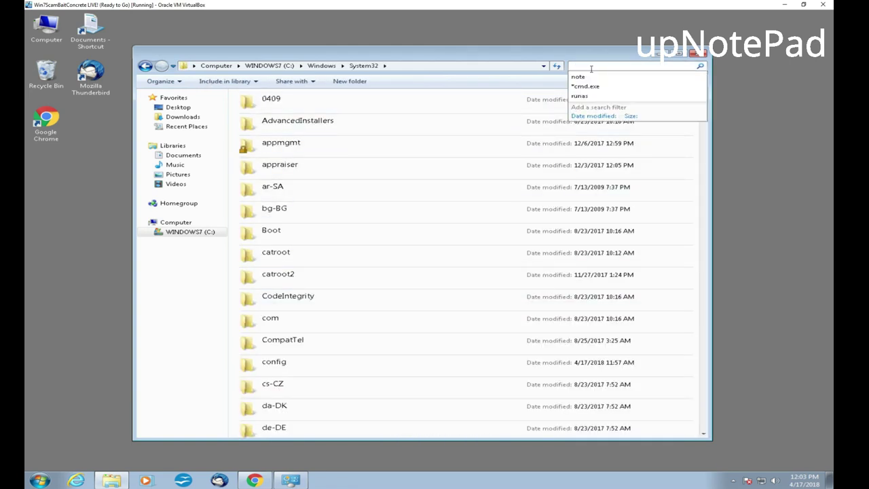
text(upnote)
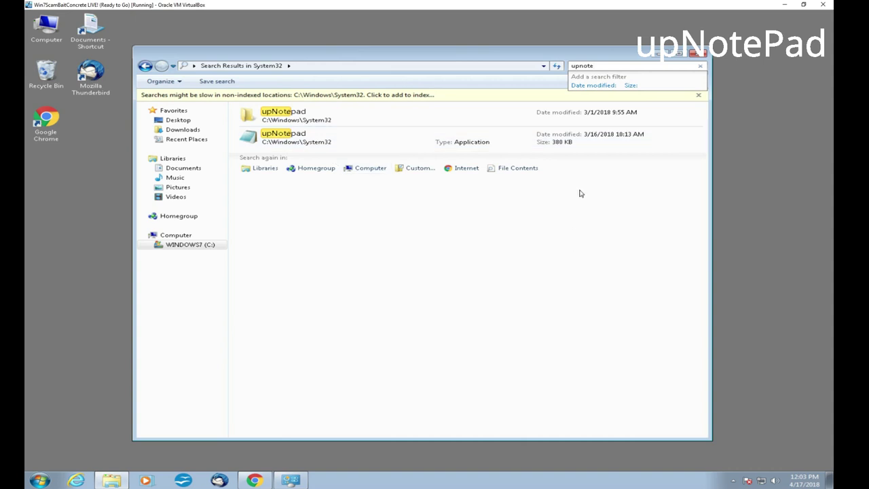
Step: Search System32 for "notep" and rename the Notepad application to bakNotepad, granting administrator permission
double_click(604, 66)
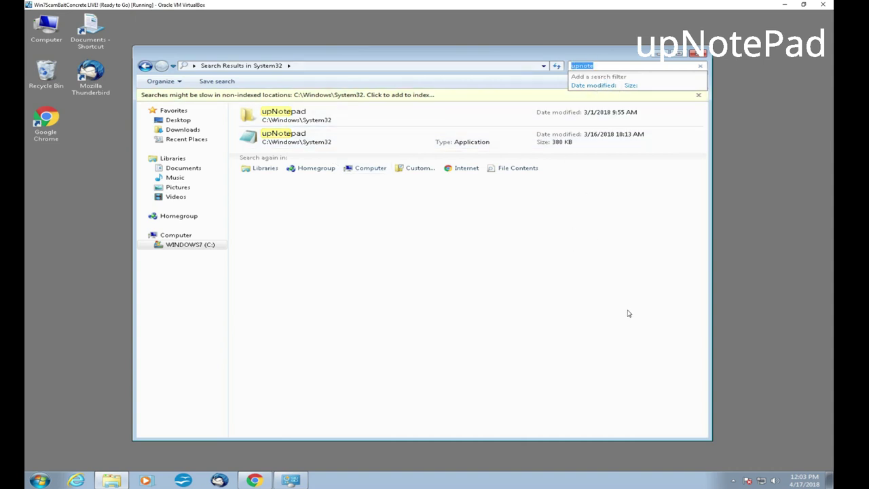
text(notep)
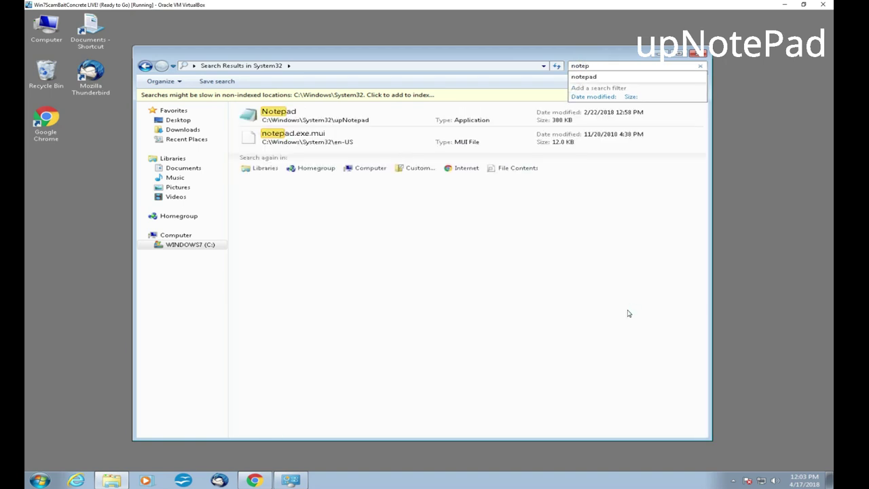
right_click(285, 121)
click(340, 314)
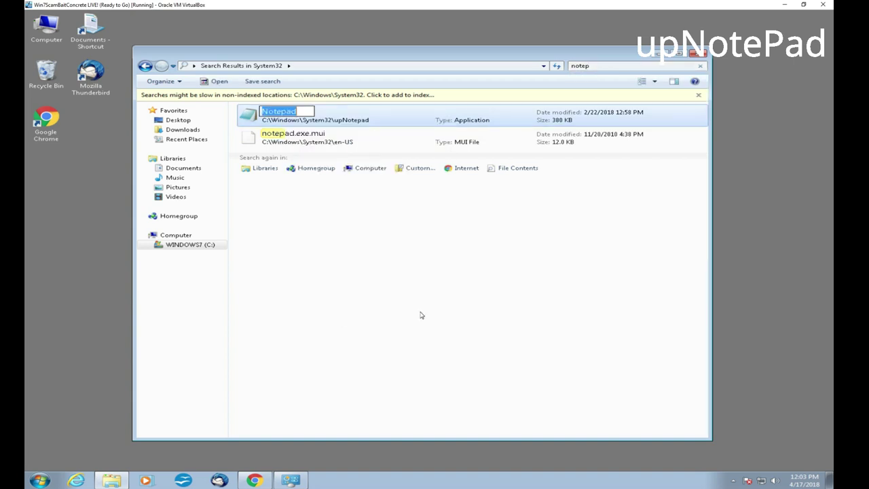
key(Home)
text(bak)
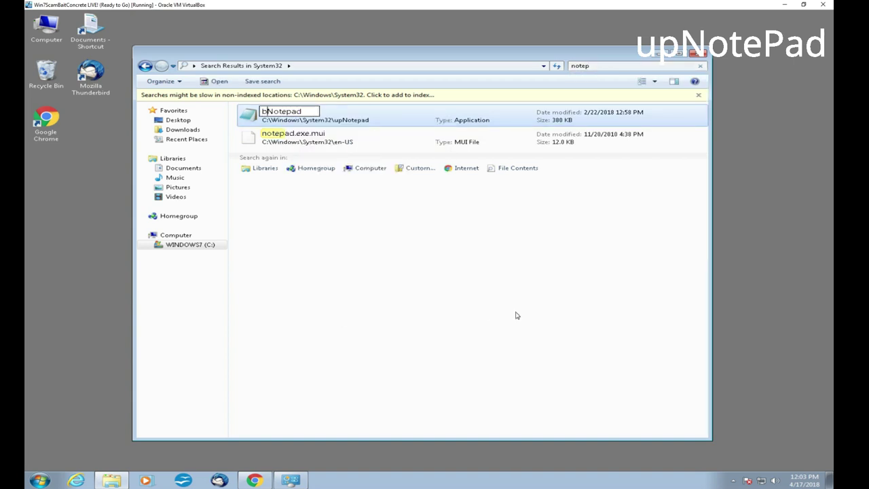
key(Return)
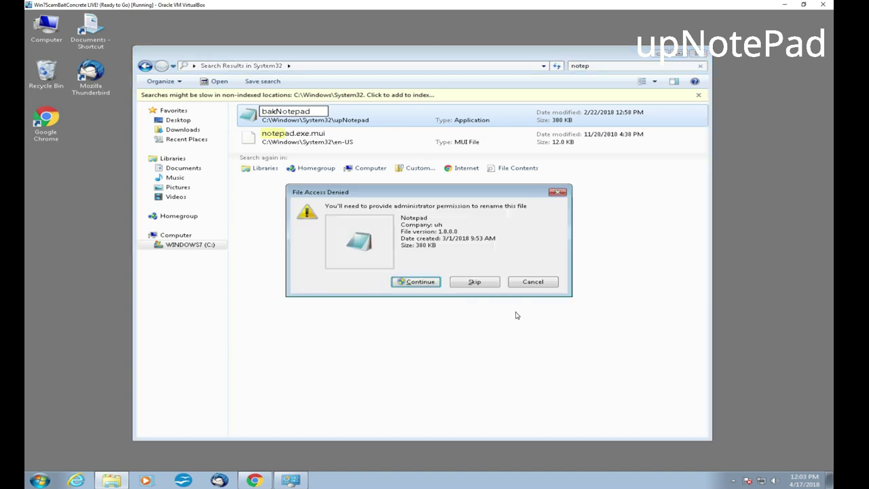
click(436, 283)
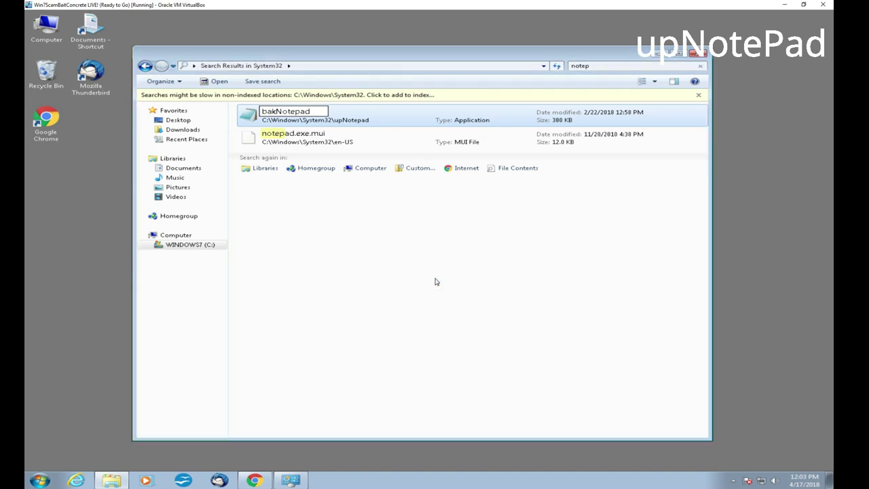
Step: Search System32 for "upnote", rename the upNotepad application to notepad with administrator permission, and clear the folder window away
click(601, 65)
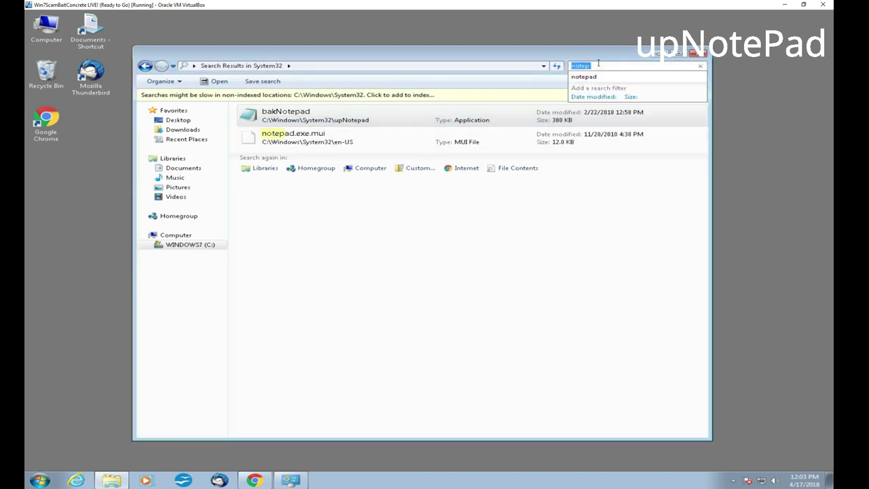
text(upnote)
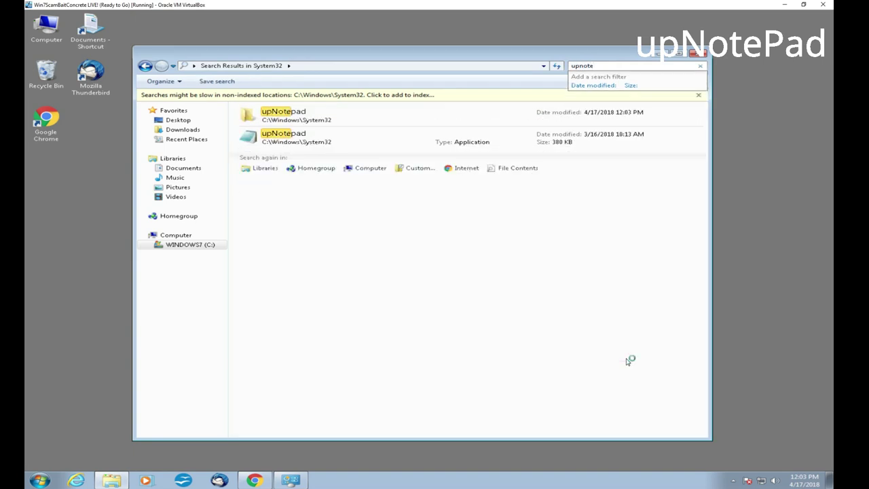
right_click(293, 139)
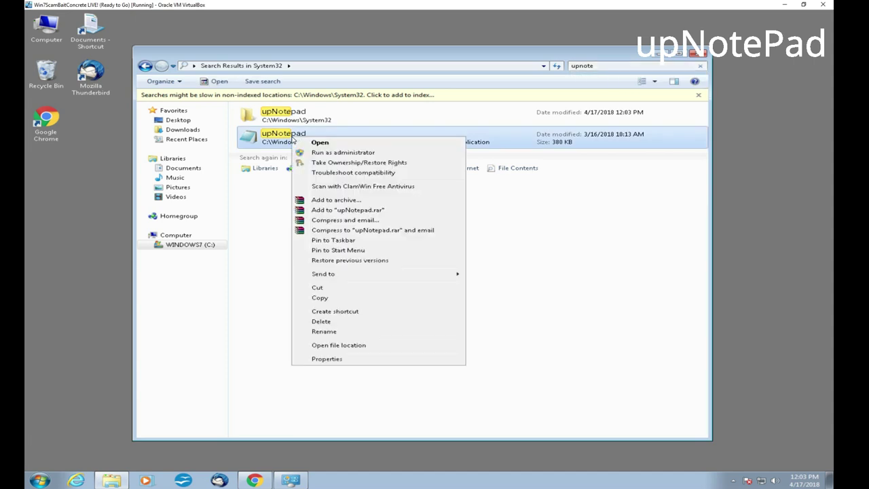
click(364, 334)
text(Note)
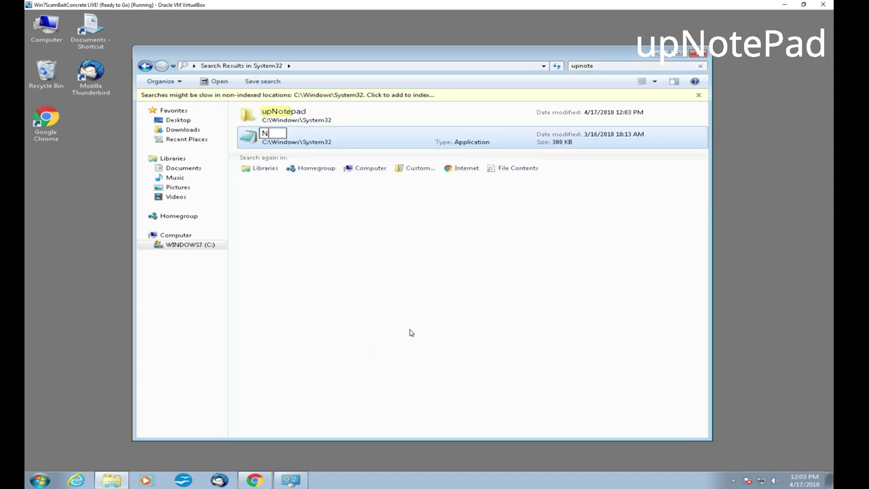
key(BackSpace)
key(BackSpace)
key(BackSpace)
key(BackSpace)
text(notepad)
key(Return)
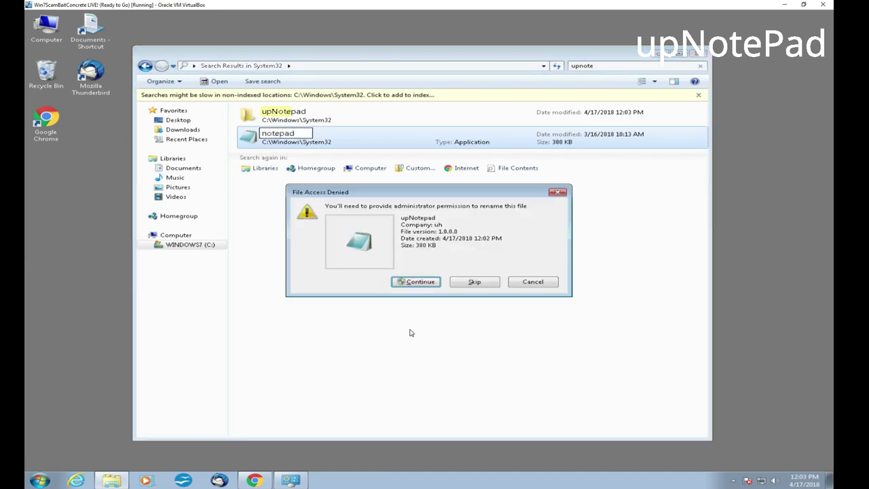
click(416, 281)
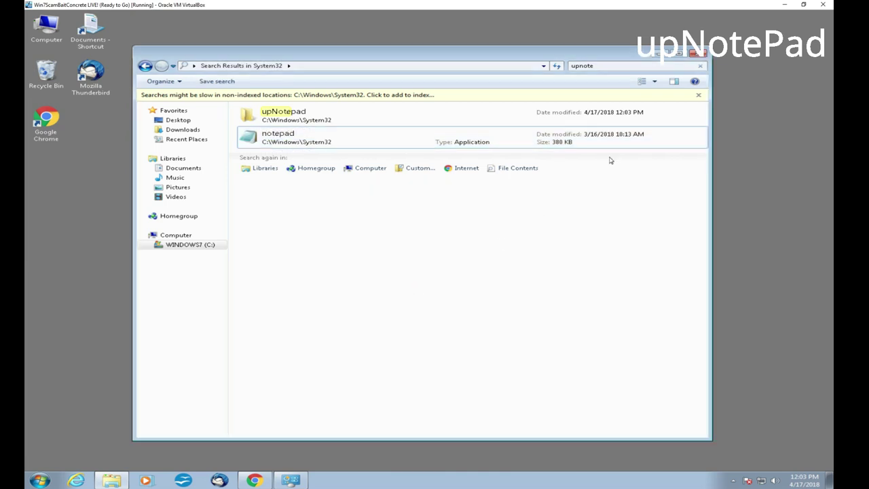
click(657, 54)
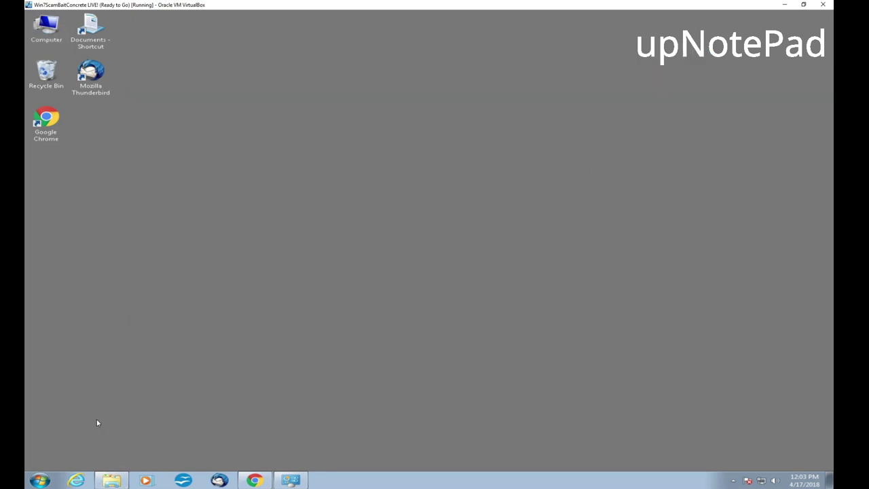
Step: Launch the substituted Notepad, bring up its hidden upNotePad settings window and move that window clear of the text area
click(49, 477)
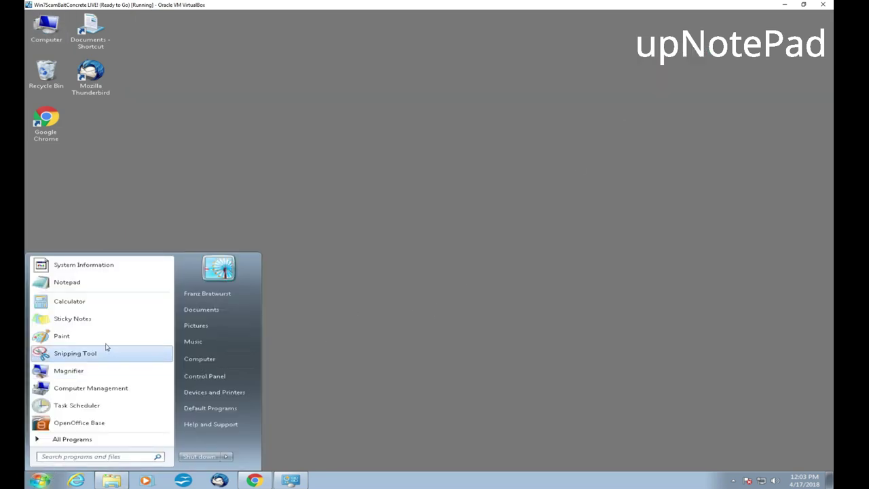
click(125, 290)
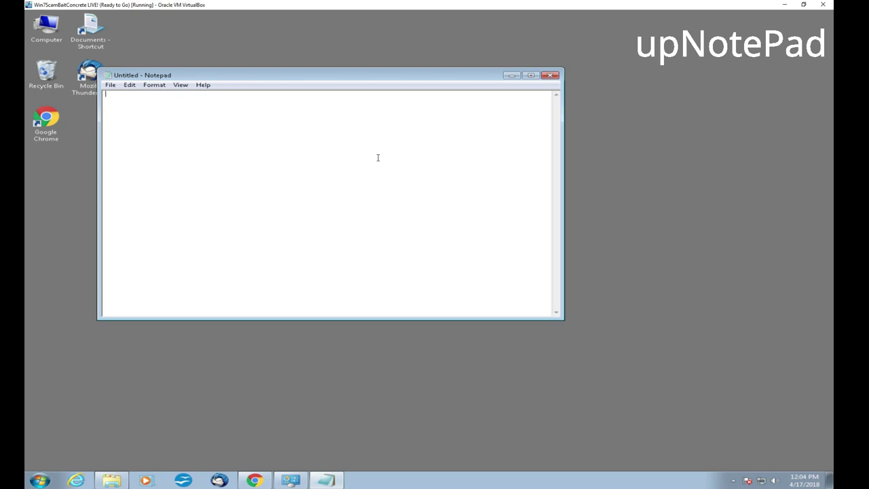
key(ctrl+alt+s)
drag(378, 84, 557, 135)
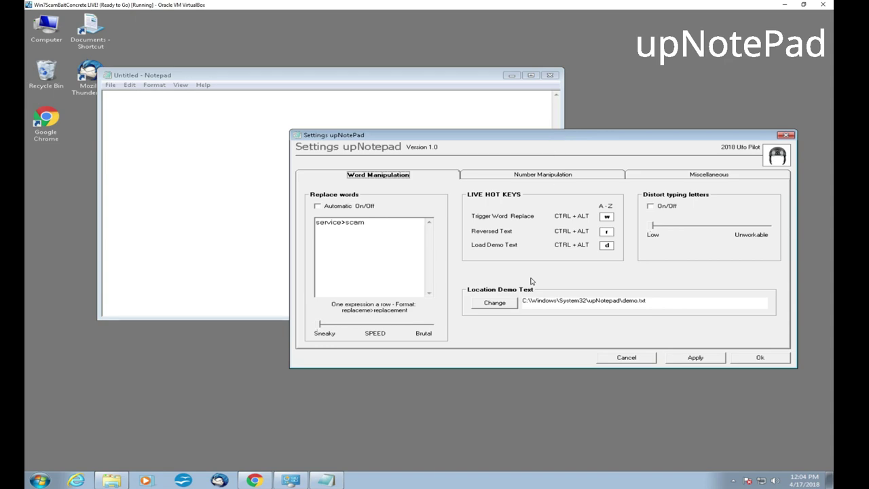